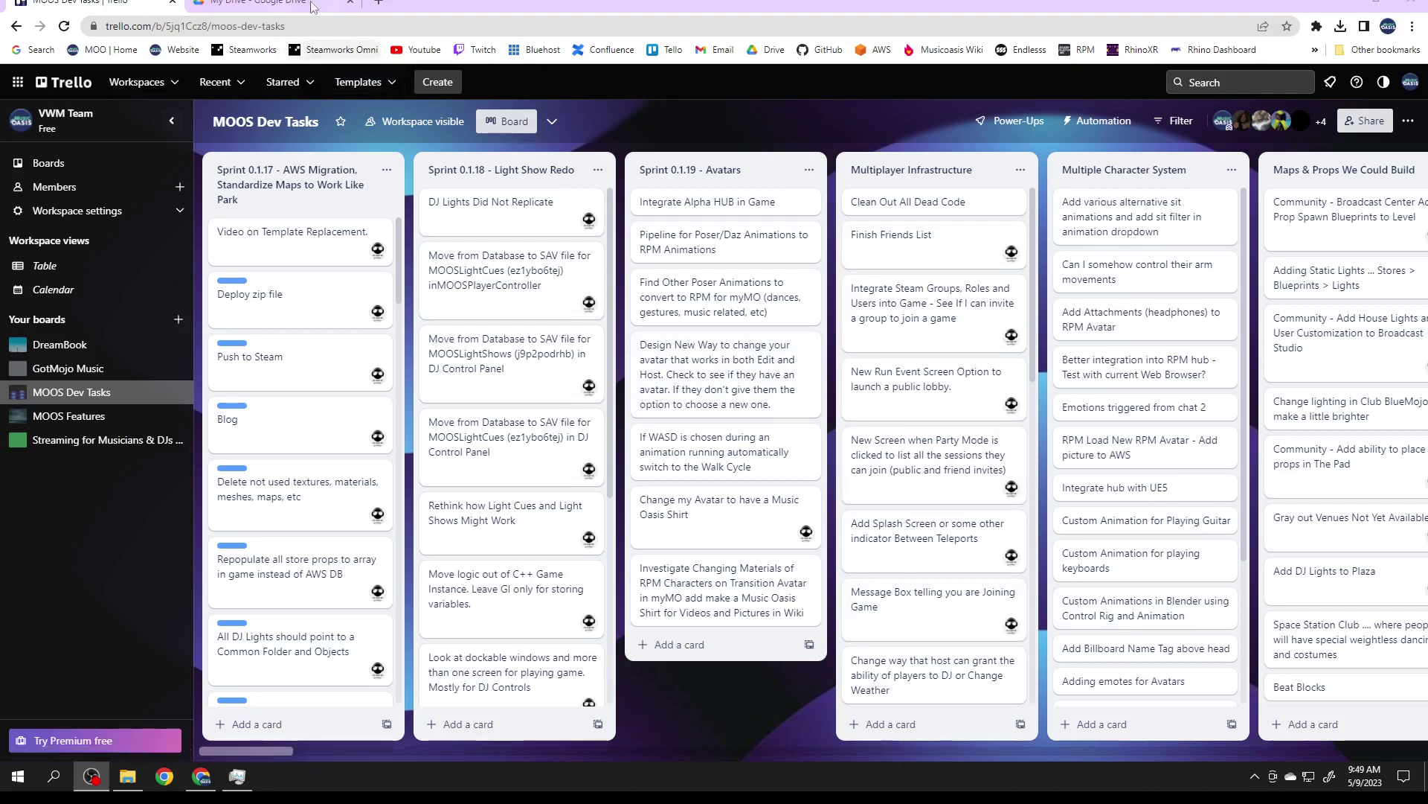
Open the Google Drive Transfer folder holding MOOS_V1.zip, then bring up the local MOOS_V1 folder.
left_click(269, 3)
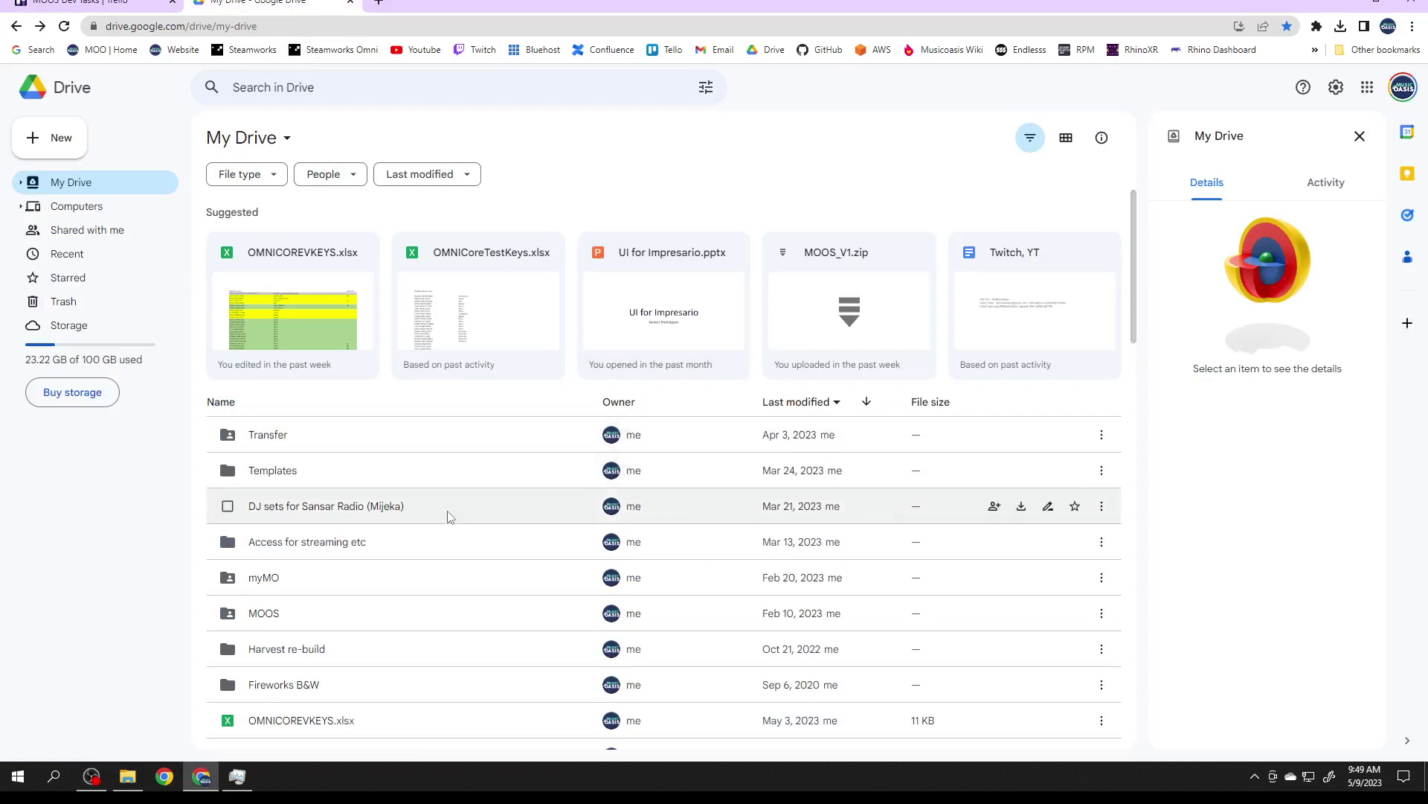
double_click(268, 435)
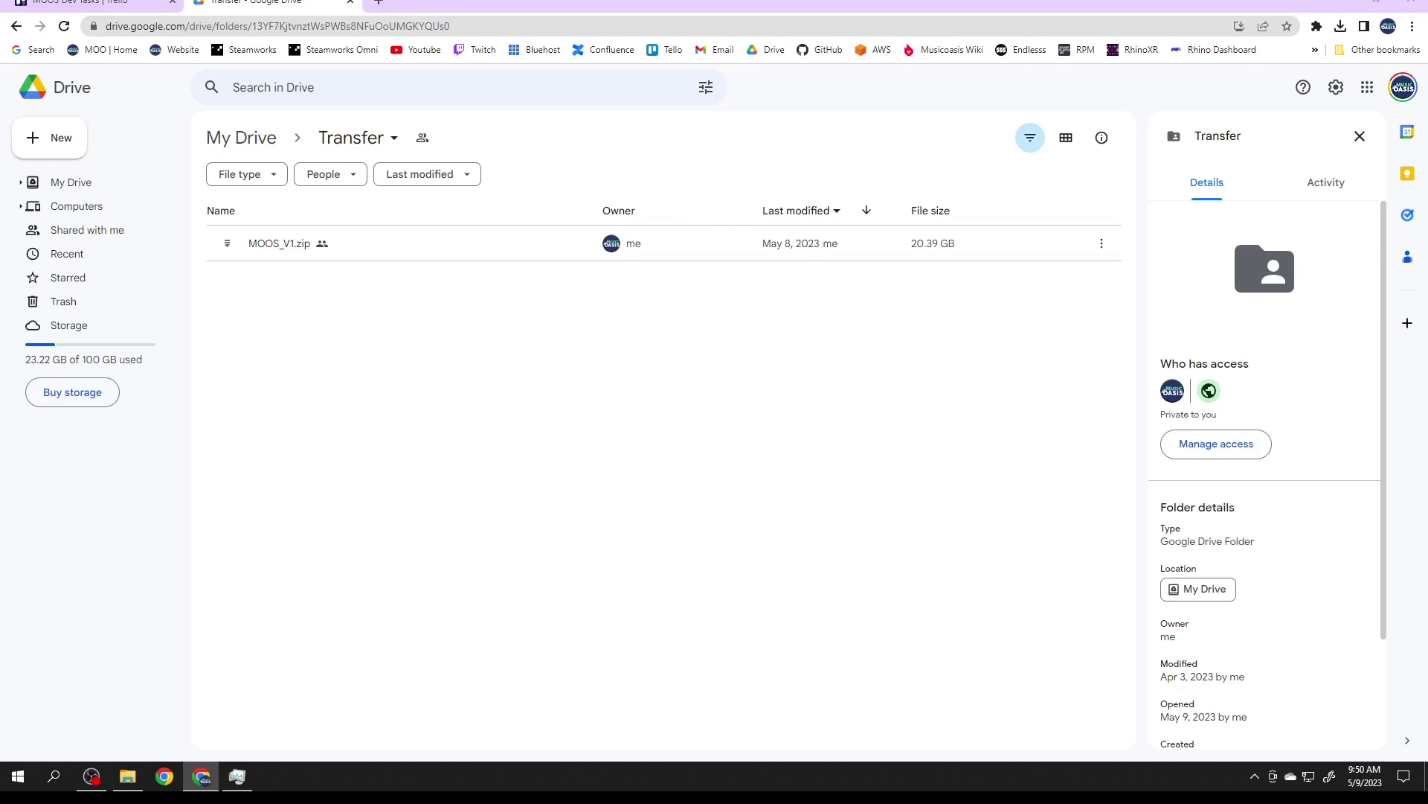
left_click(128, 776)
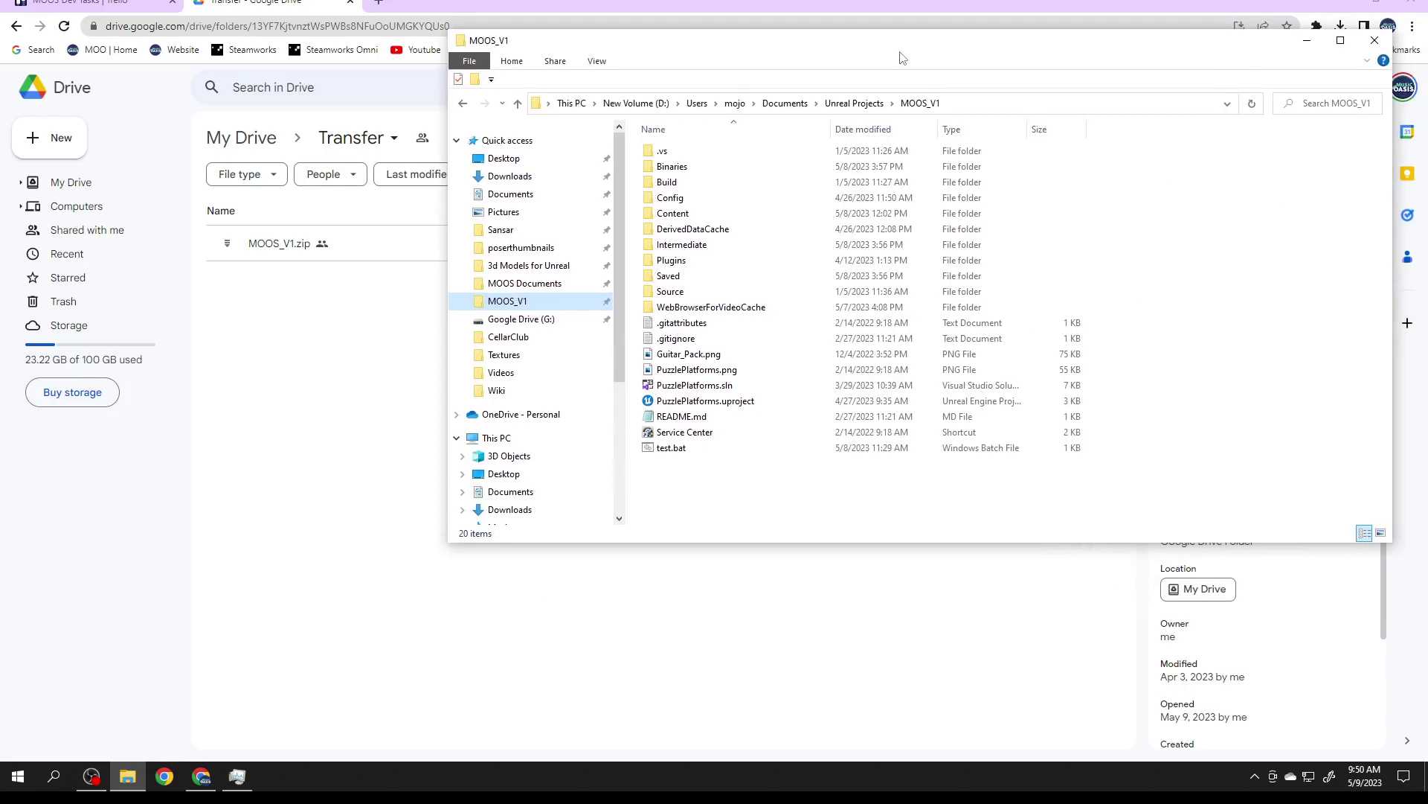
Maximize File Explorer and open PuzzlePlatforms.uproject in Unreal.
double_click(902, 43)
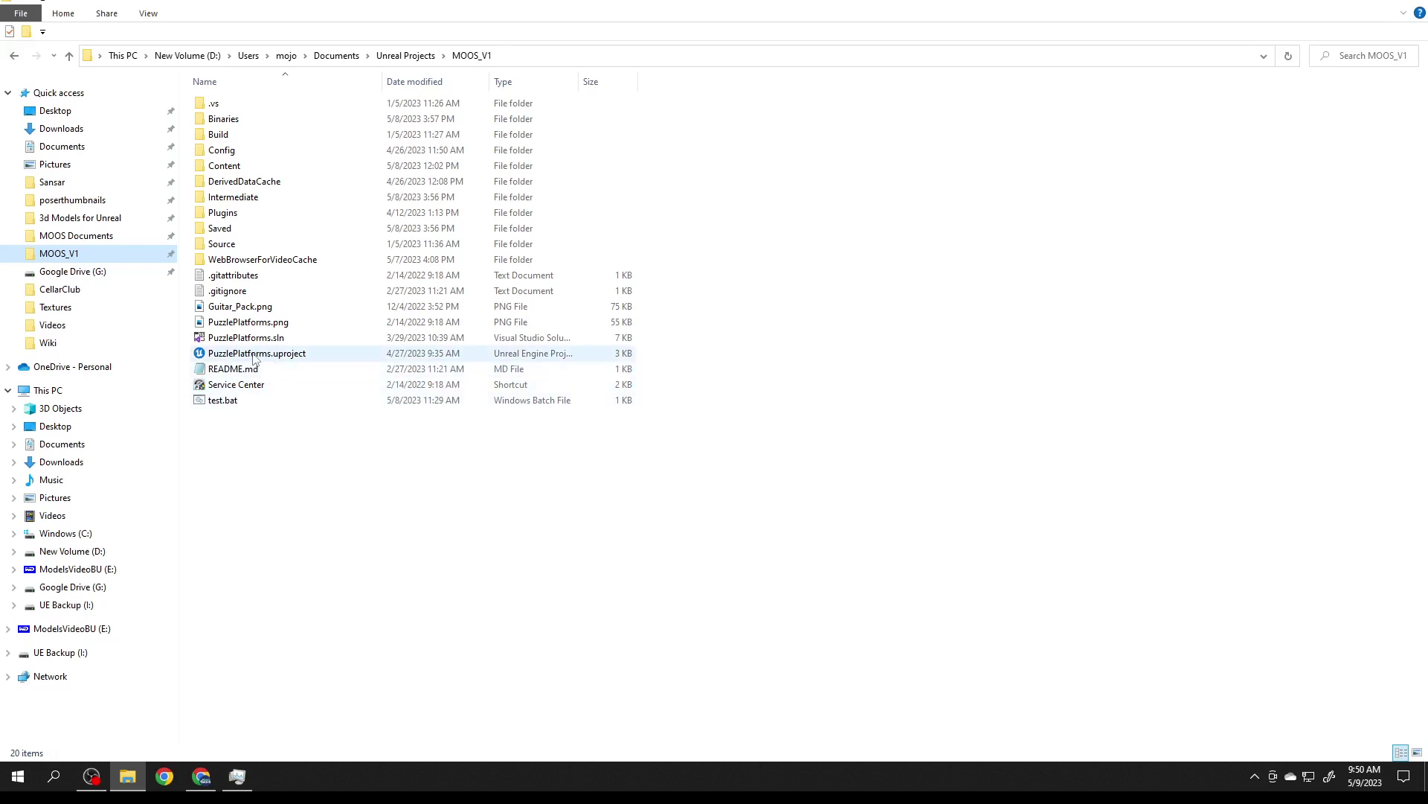
double_click(284, 353)
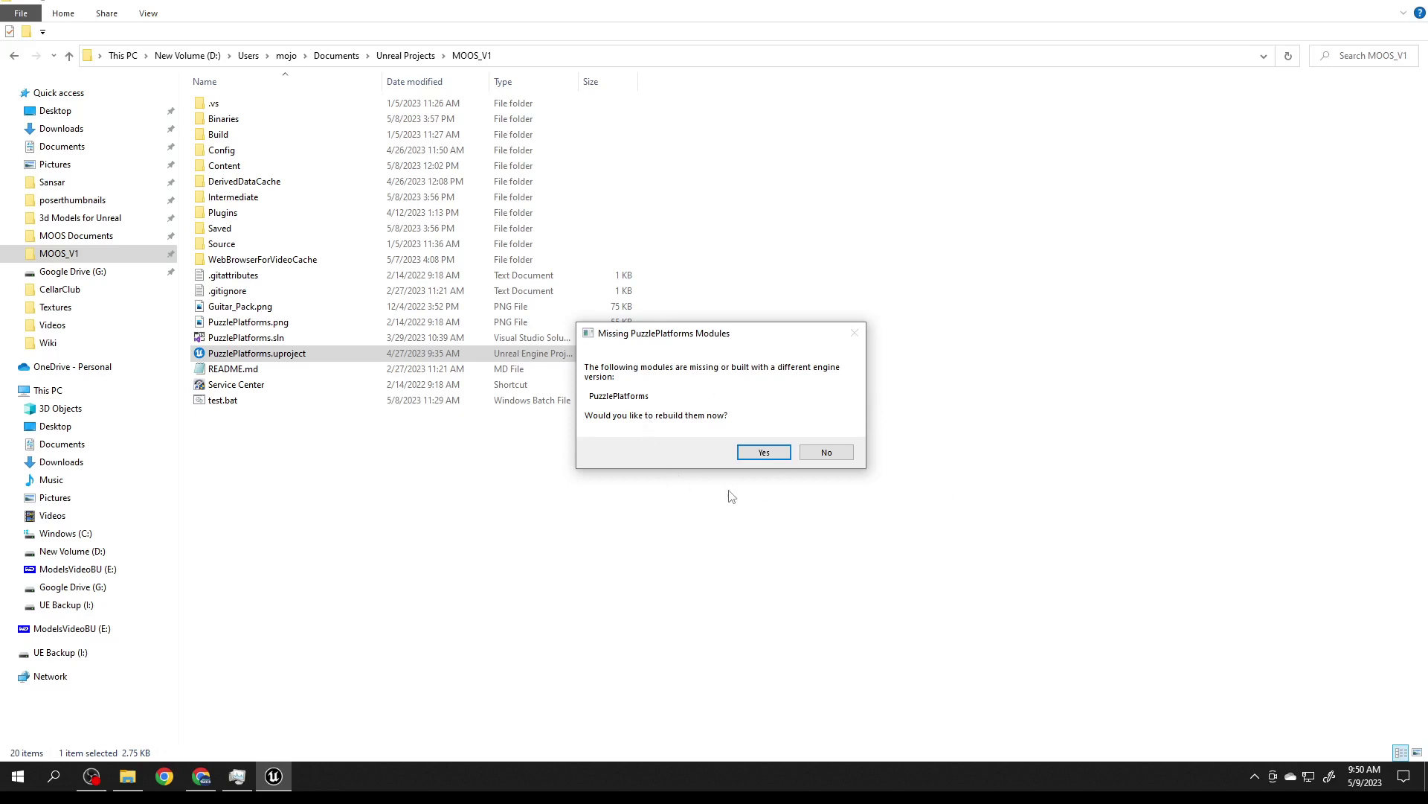
Confirm rebuilding the missing PuzzlePlatforms modules and collapse the Ravecave folder.
left_click(763, 453)
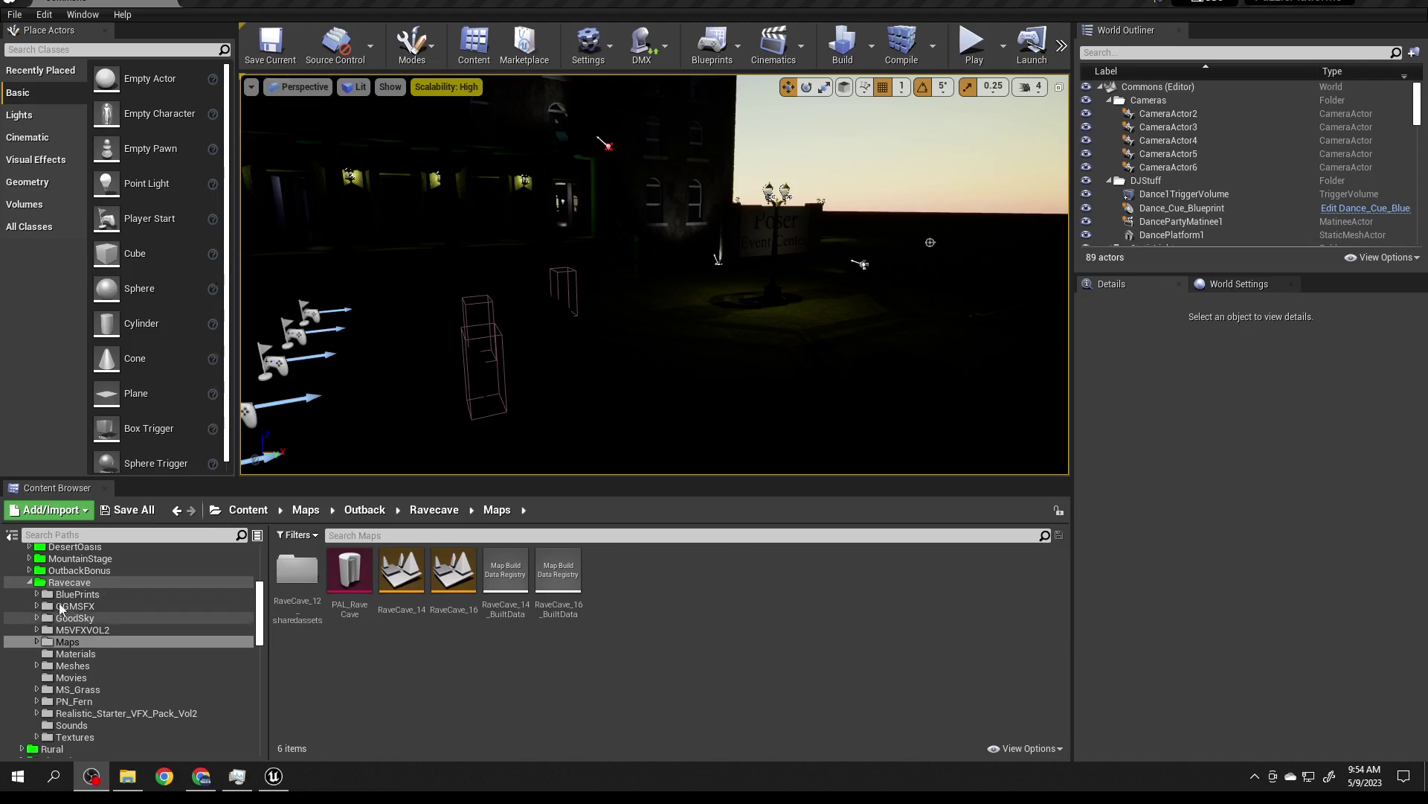
left_click(34, 585)
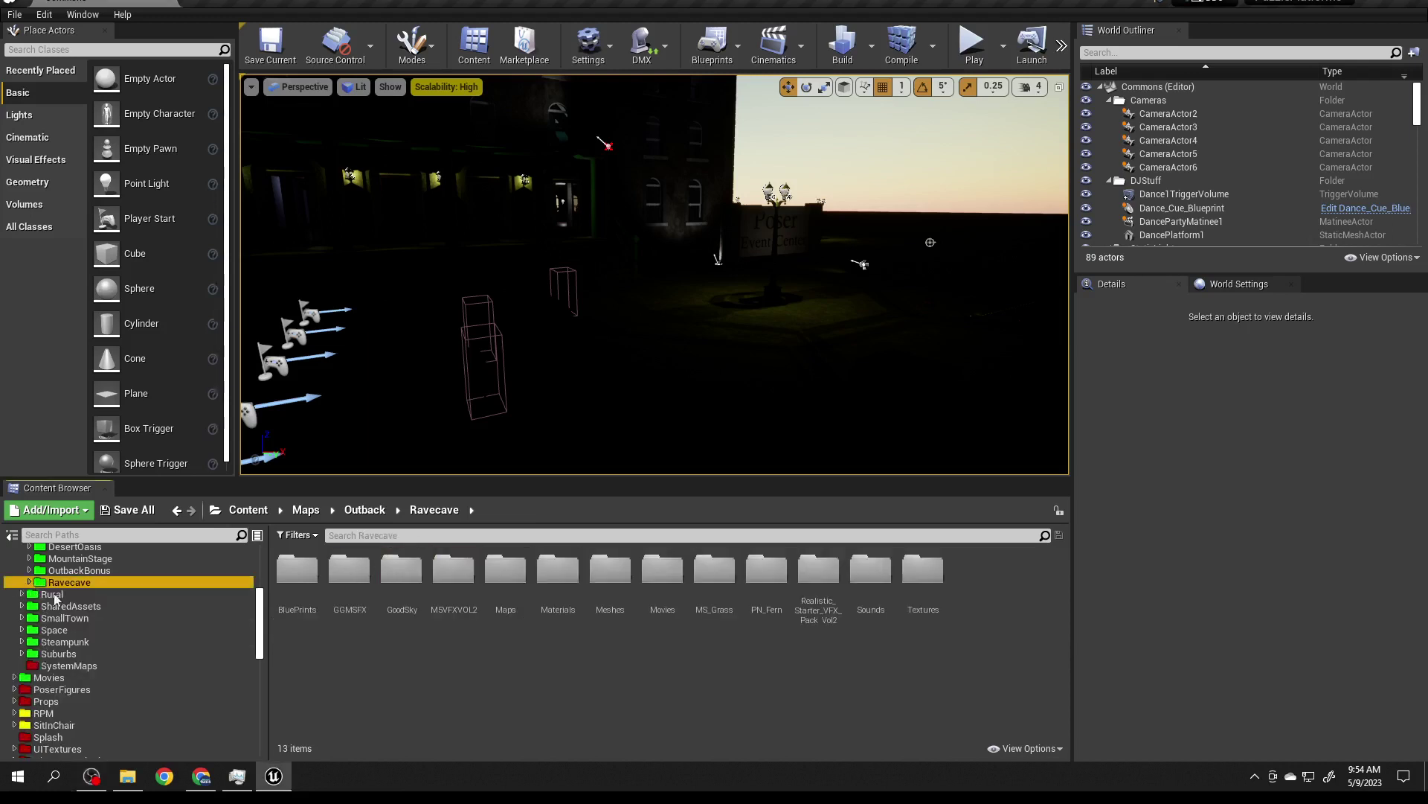
scroll(136, 623, "up", 2)
scroll(136, 624, "up", 2)
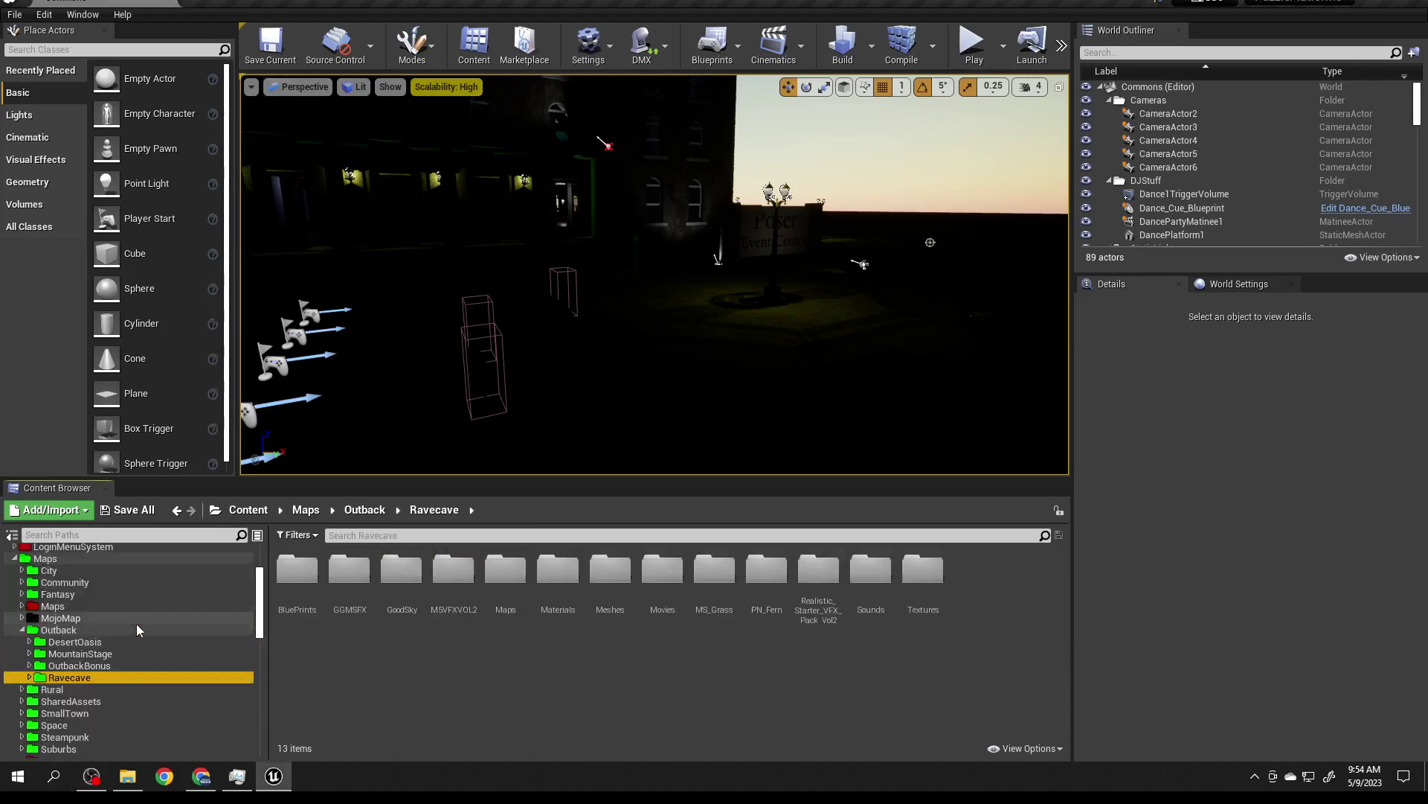
Collapse and select Maps/Outback to list its four venue subfolders.
left_click(24, 629)
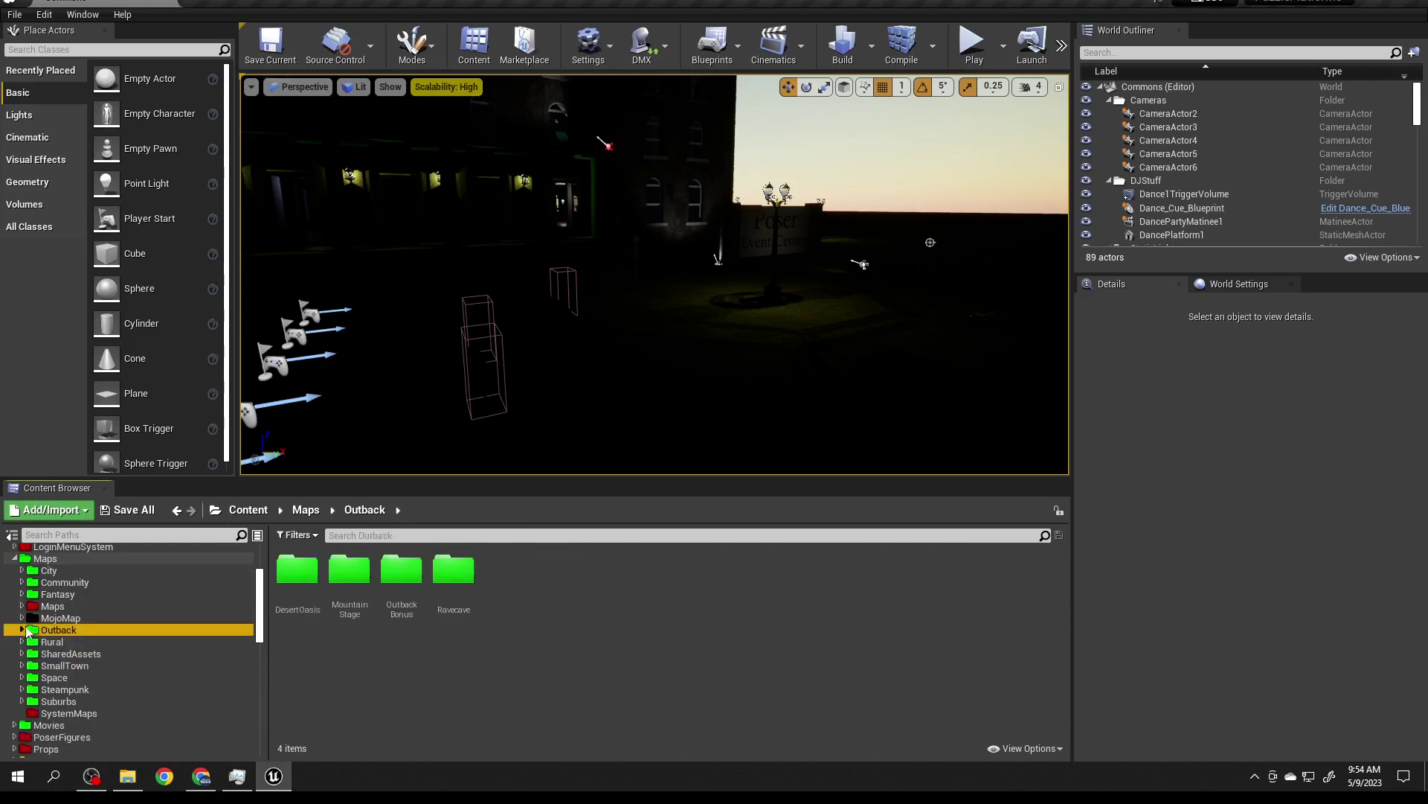
scroll(113, 636, "up", 4)
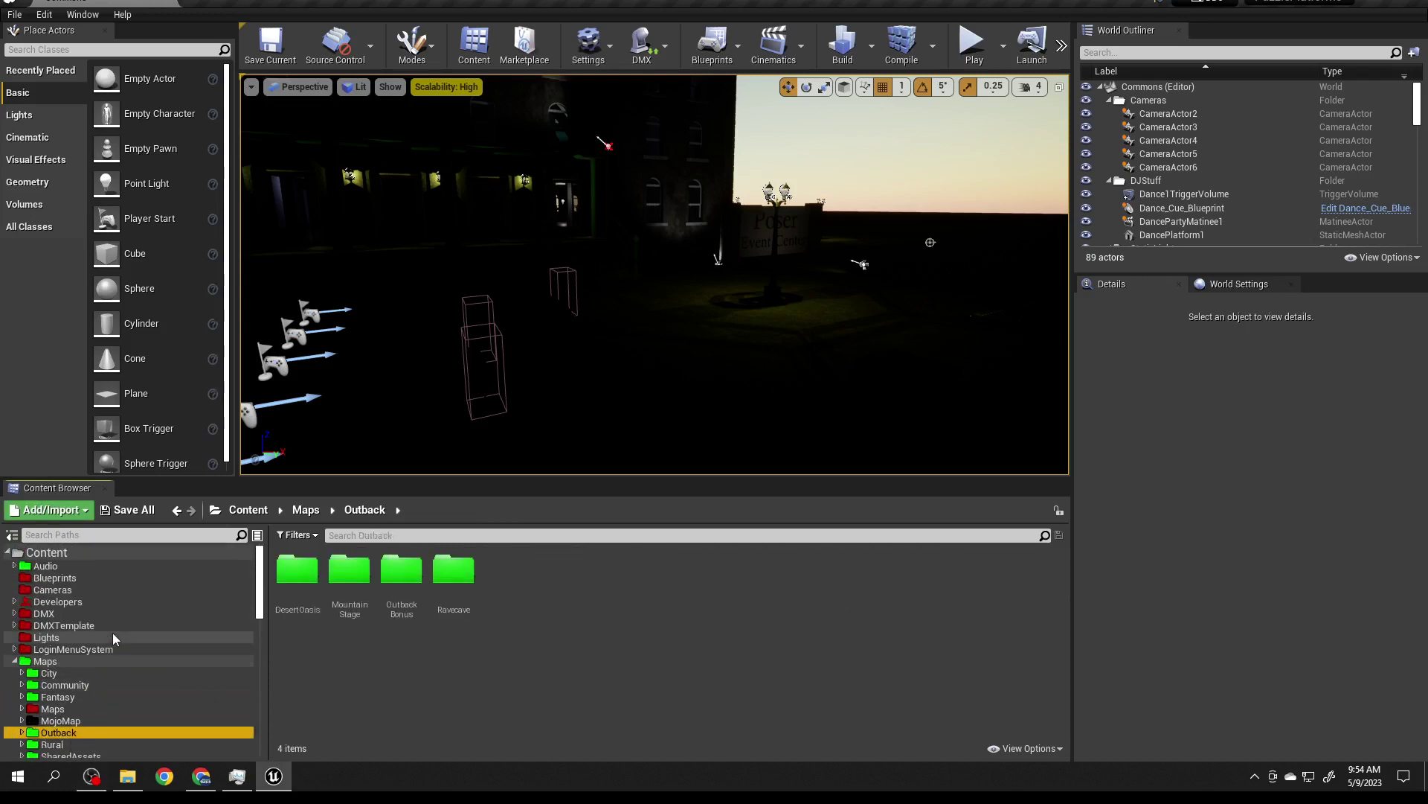
scroll(129, 638, "down", 1)
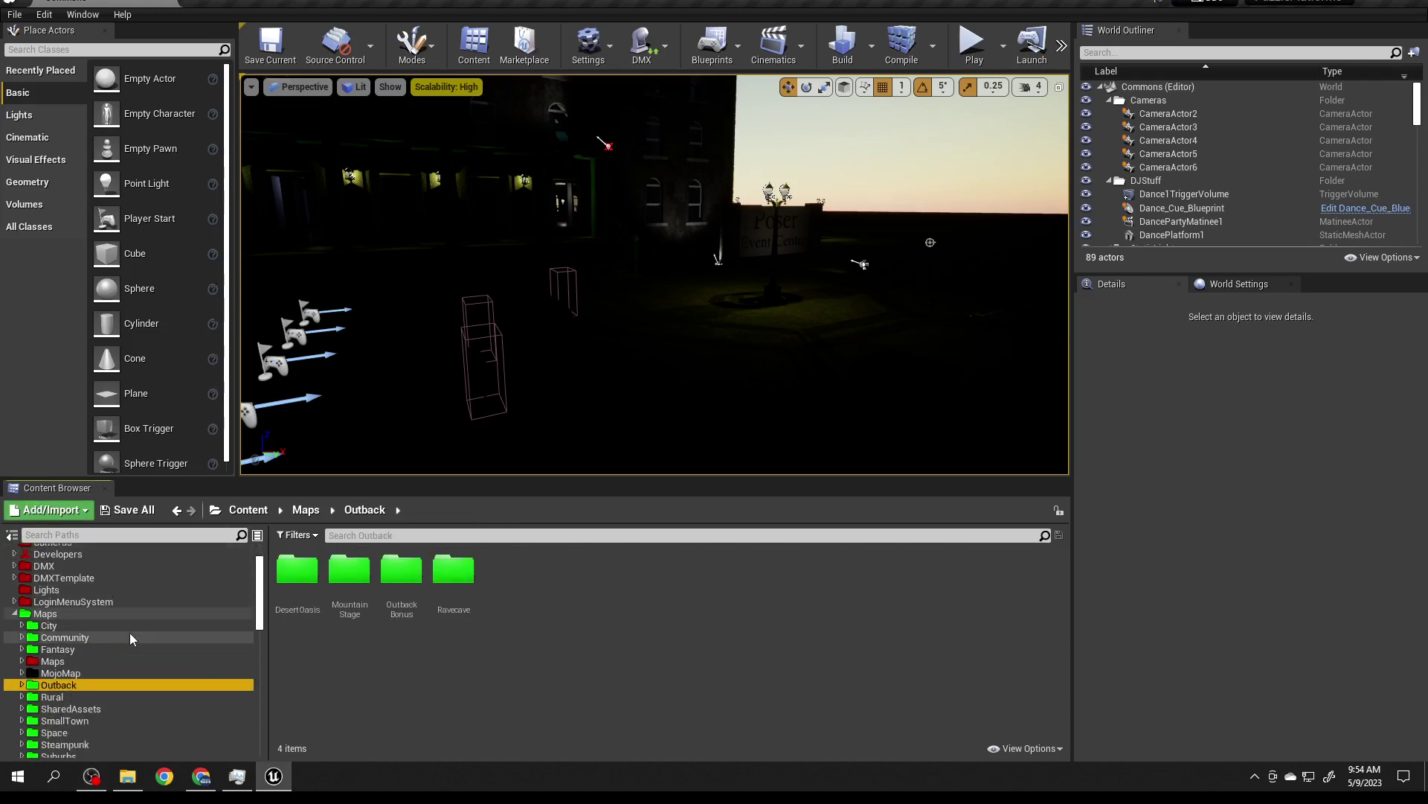
scroll(128, 634, "up", 1)
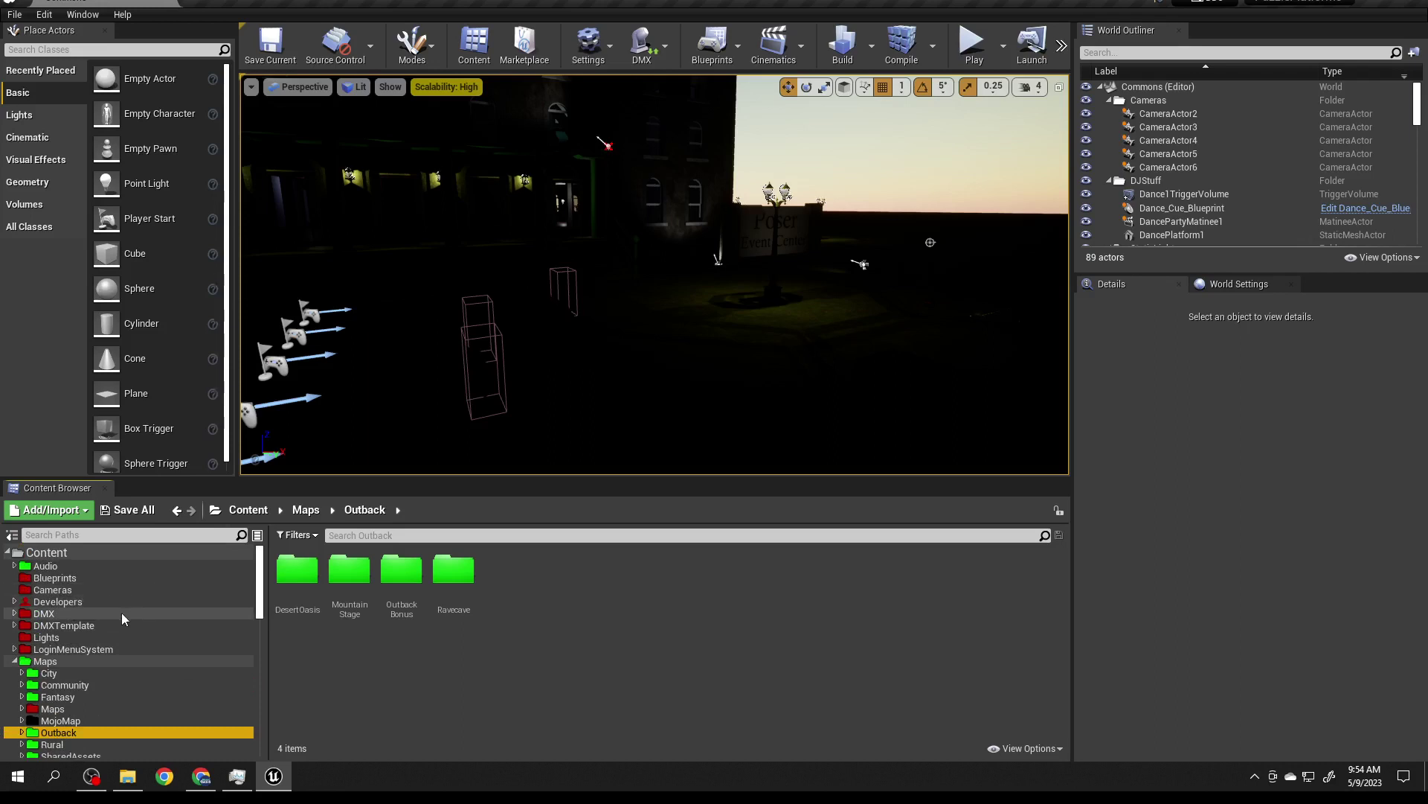
scroll(134, 605, "down", 5)
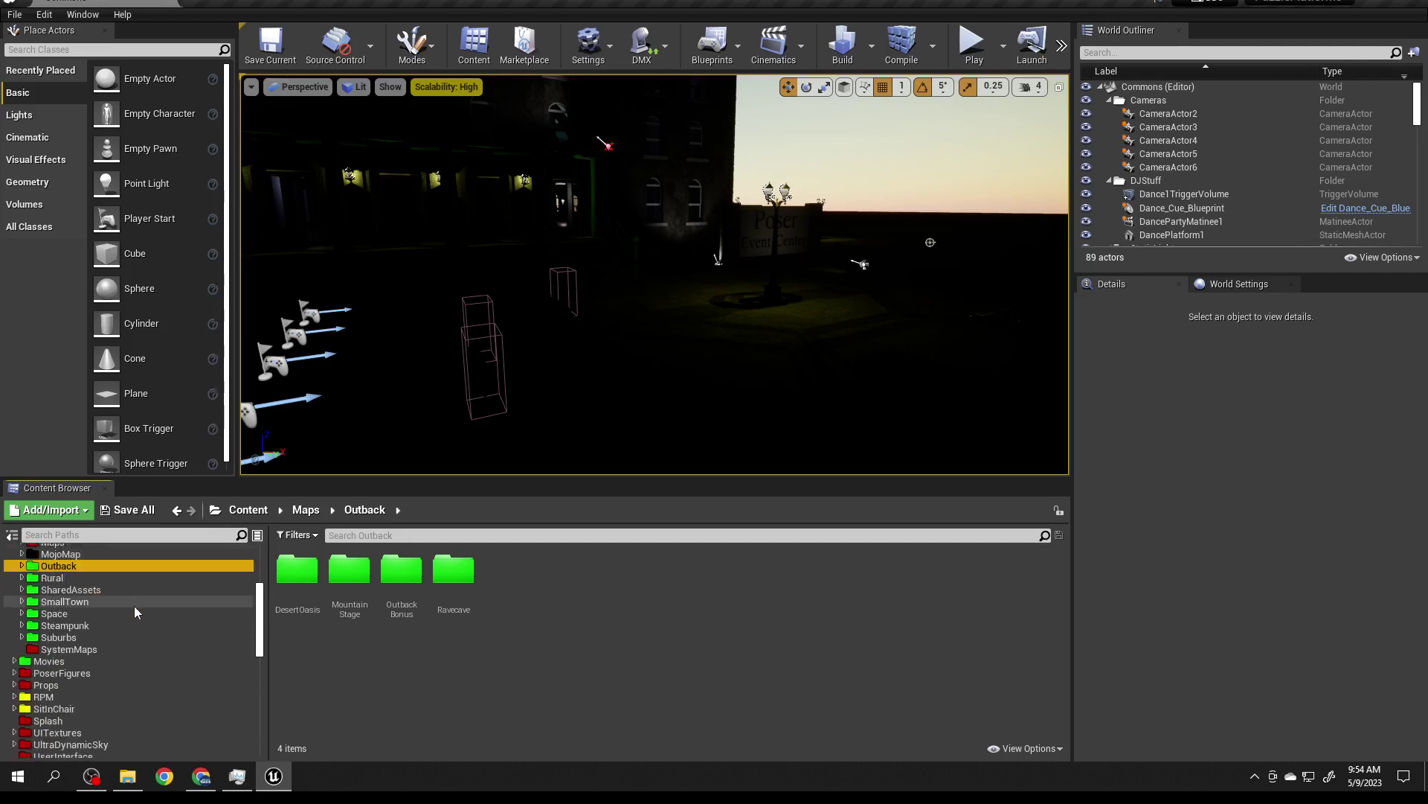
scroll(128, 613, "up", 1)
scroll(67, 618, "up", 2)
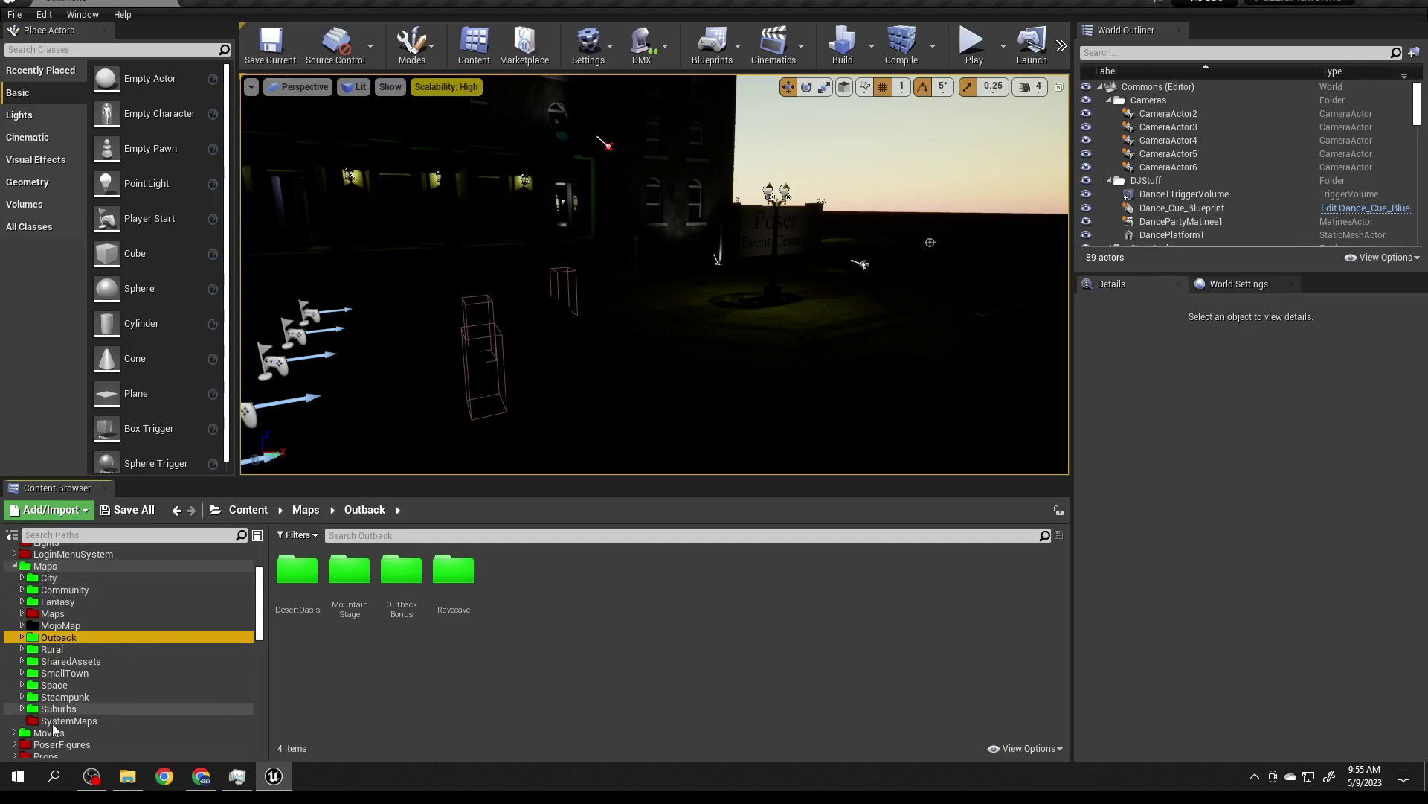
scroll(63, 726, "down", 2)
scroll(63, 729, "down", 4)
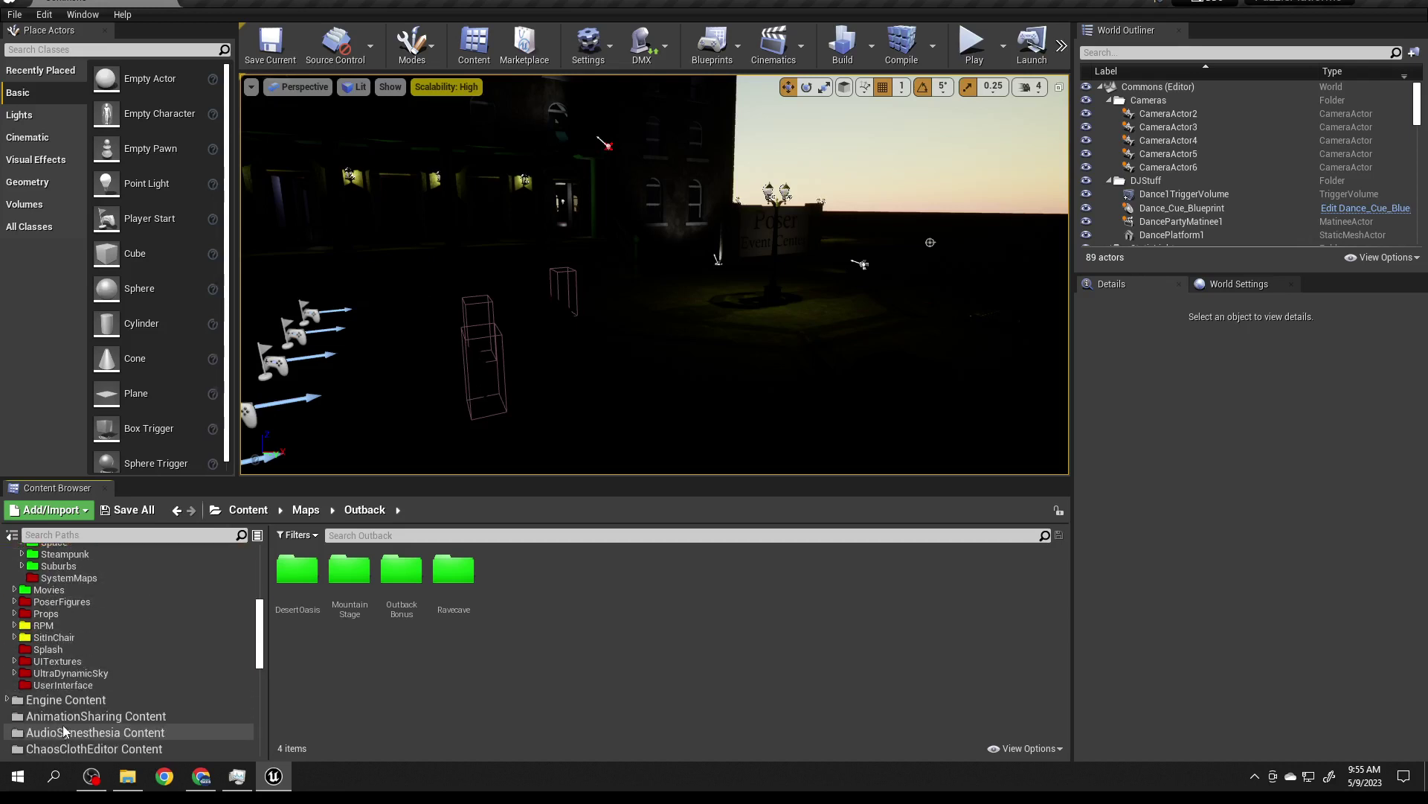
scroll(30, 706, "up", 5)
scroll(30, 707, "up", 1)
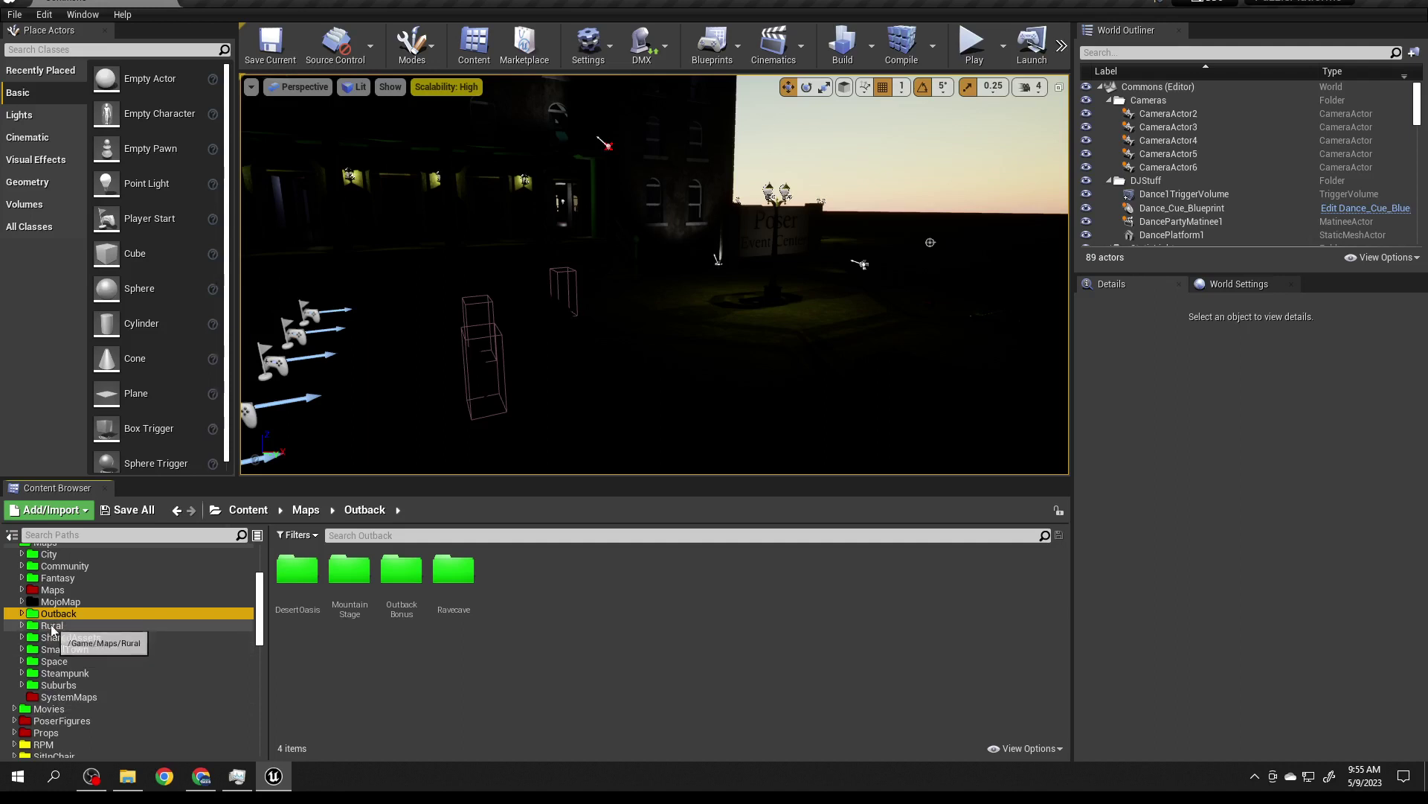
scroll(87, 650, "up", 1)
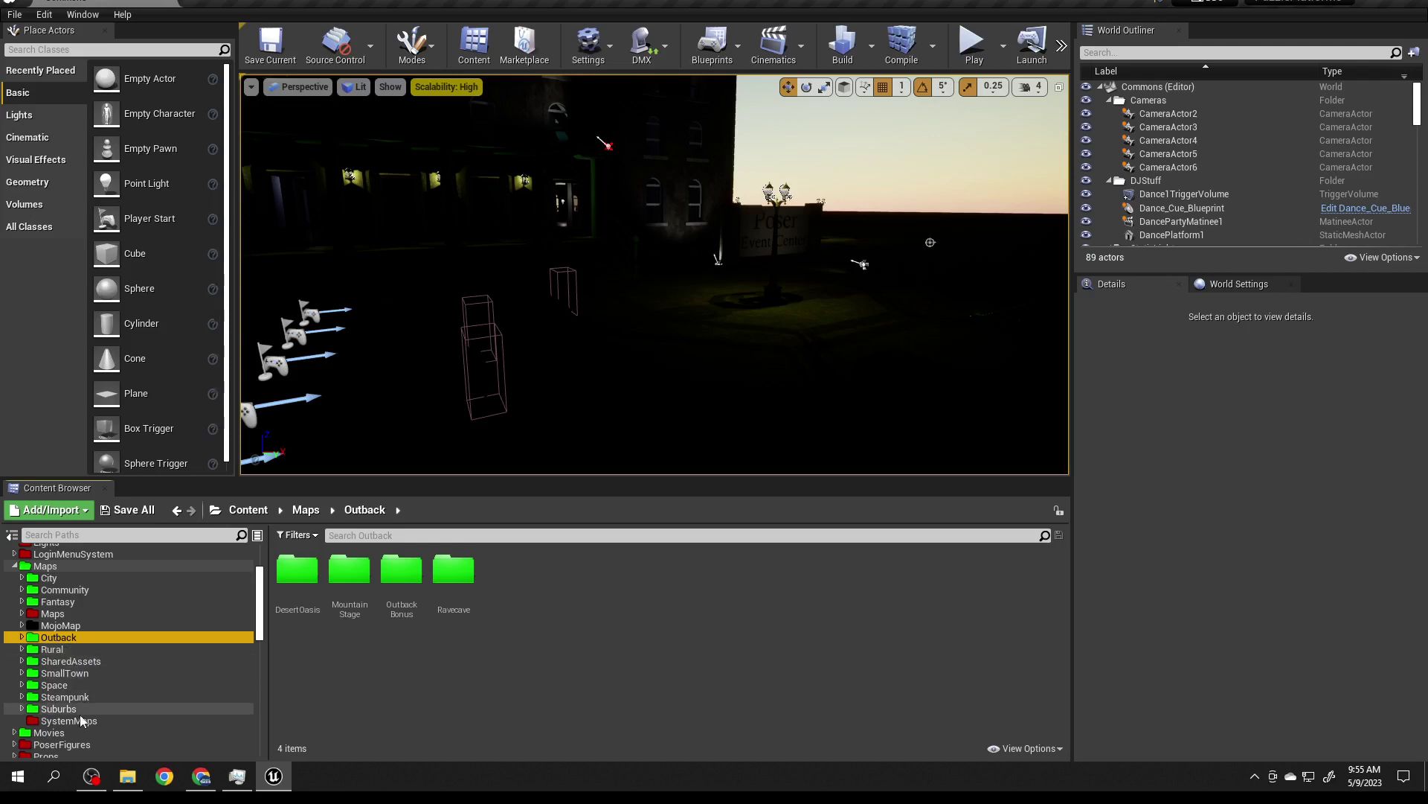
scroll(82, 718, "down", 1)
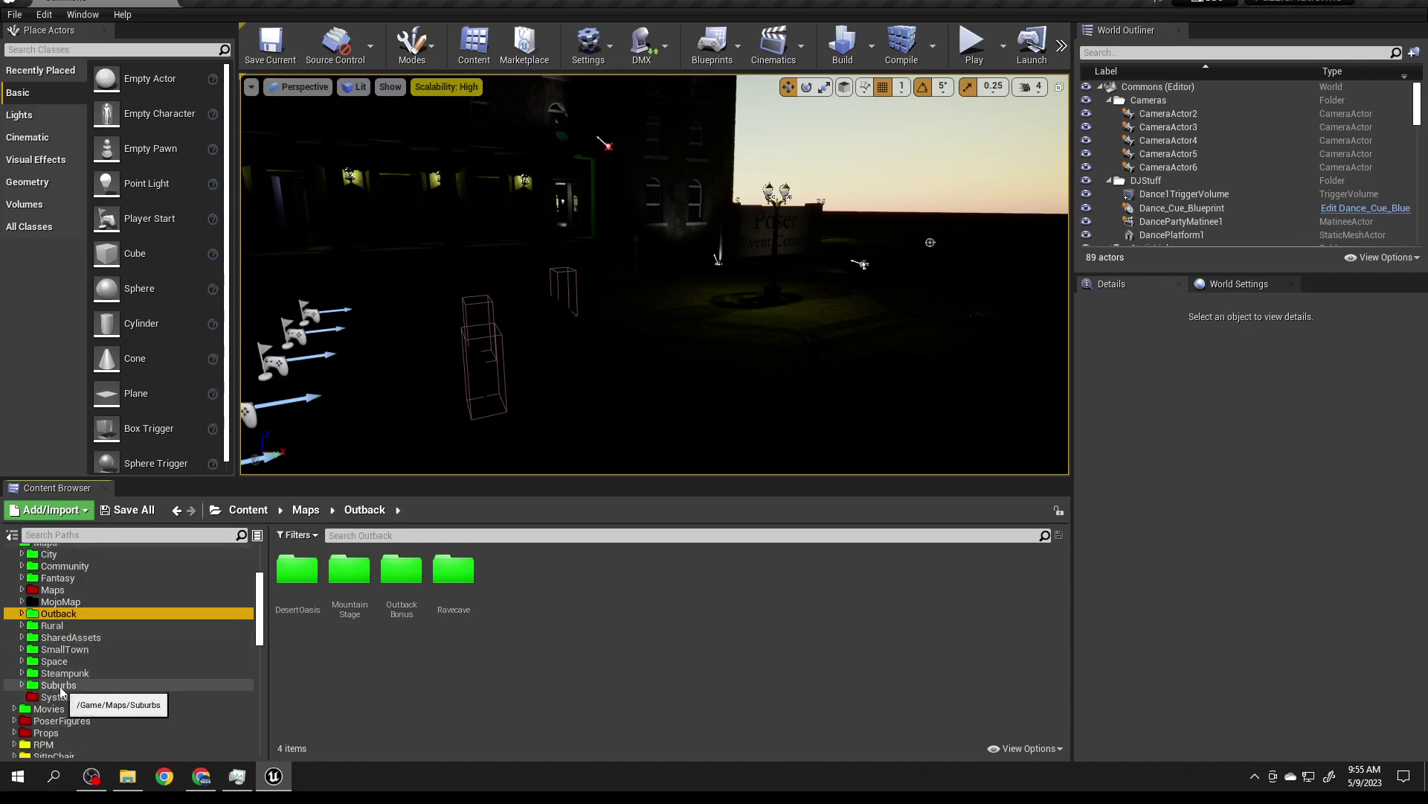
scroll(61, 691, "down", 1)
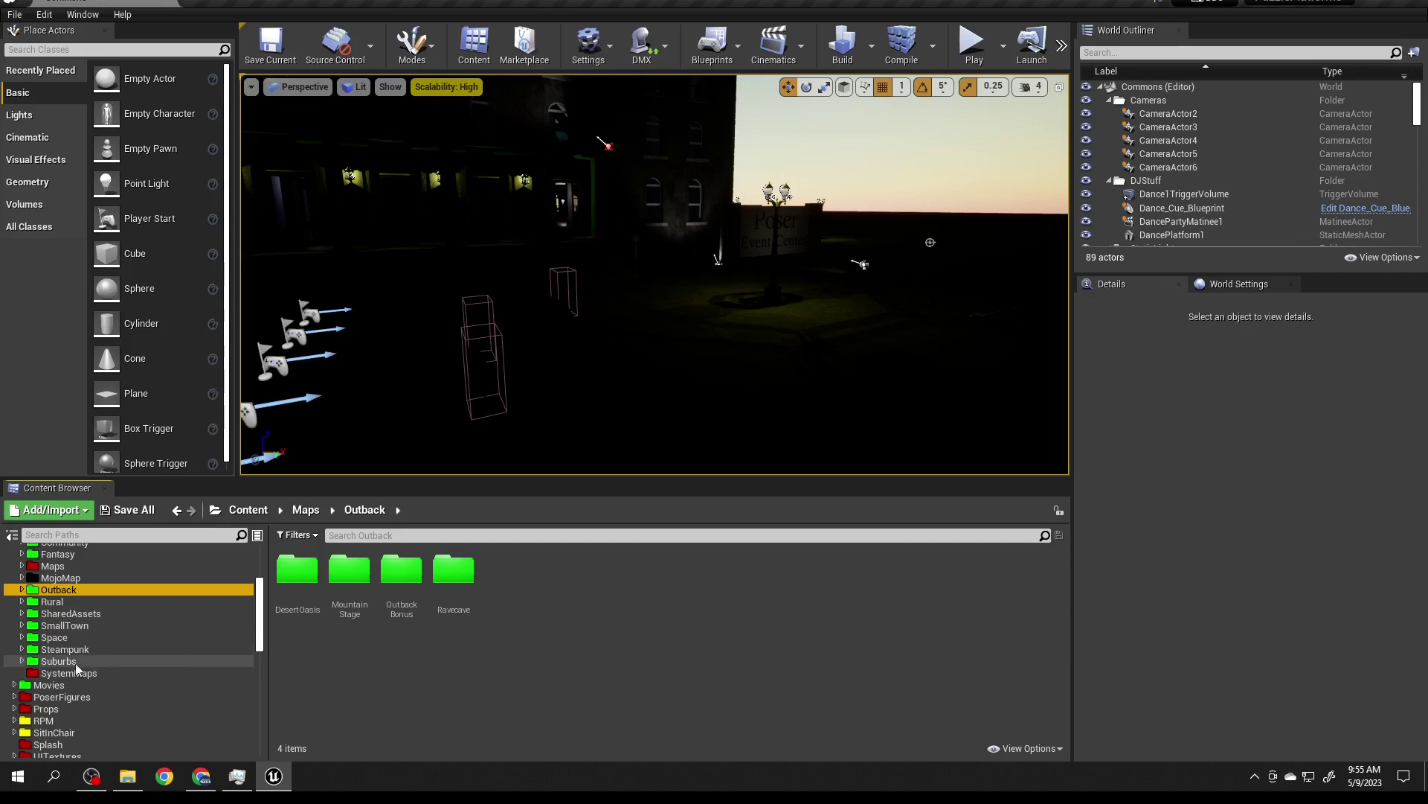
scroll(46, 629, "up", 1)
scroll(47, 629, "up", 1)
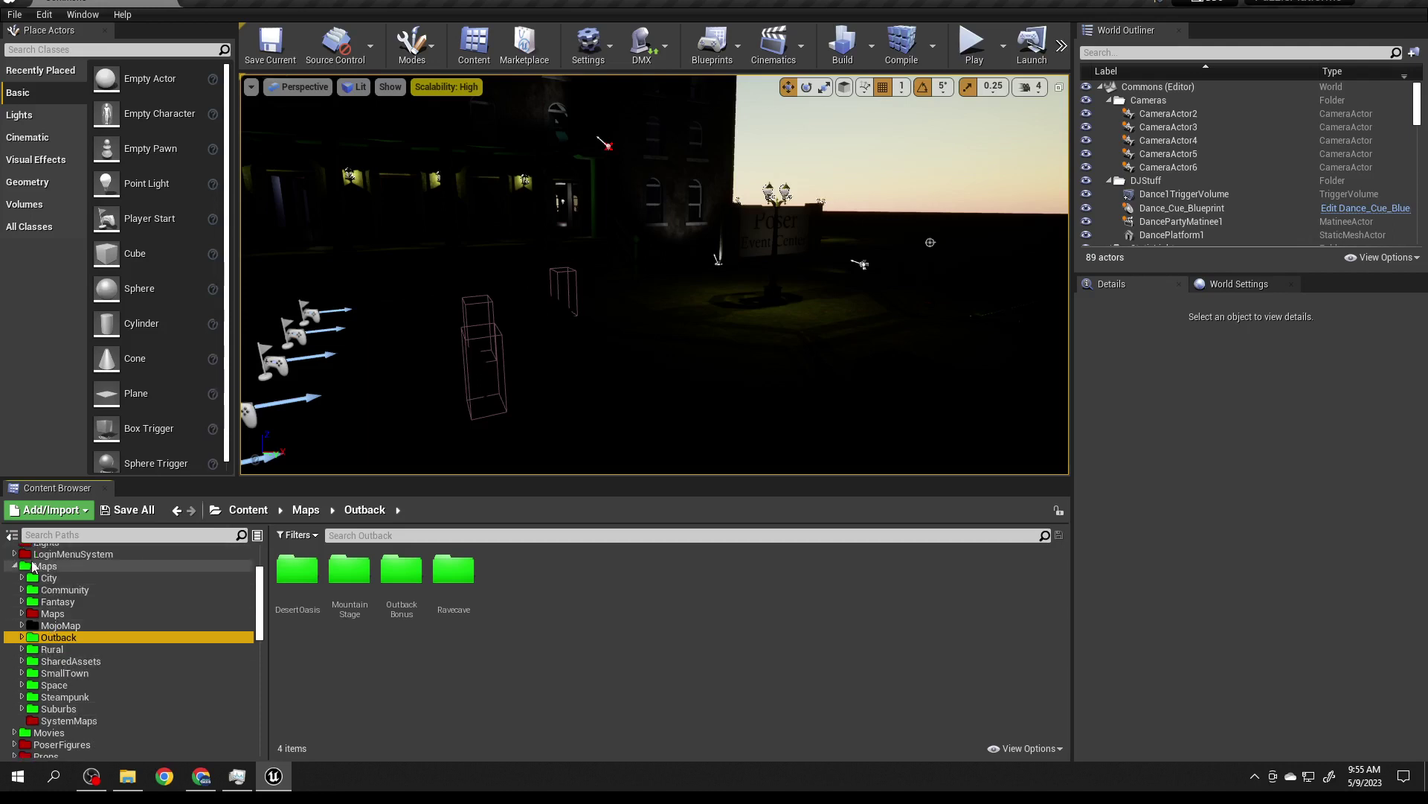
scroll(189, 669, "down", 2)
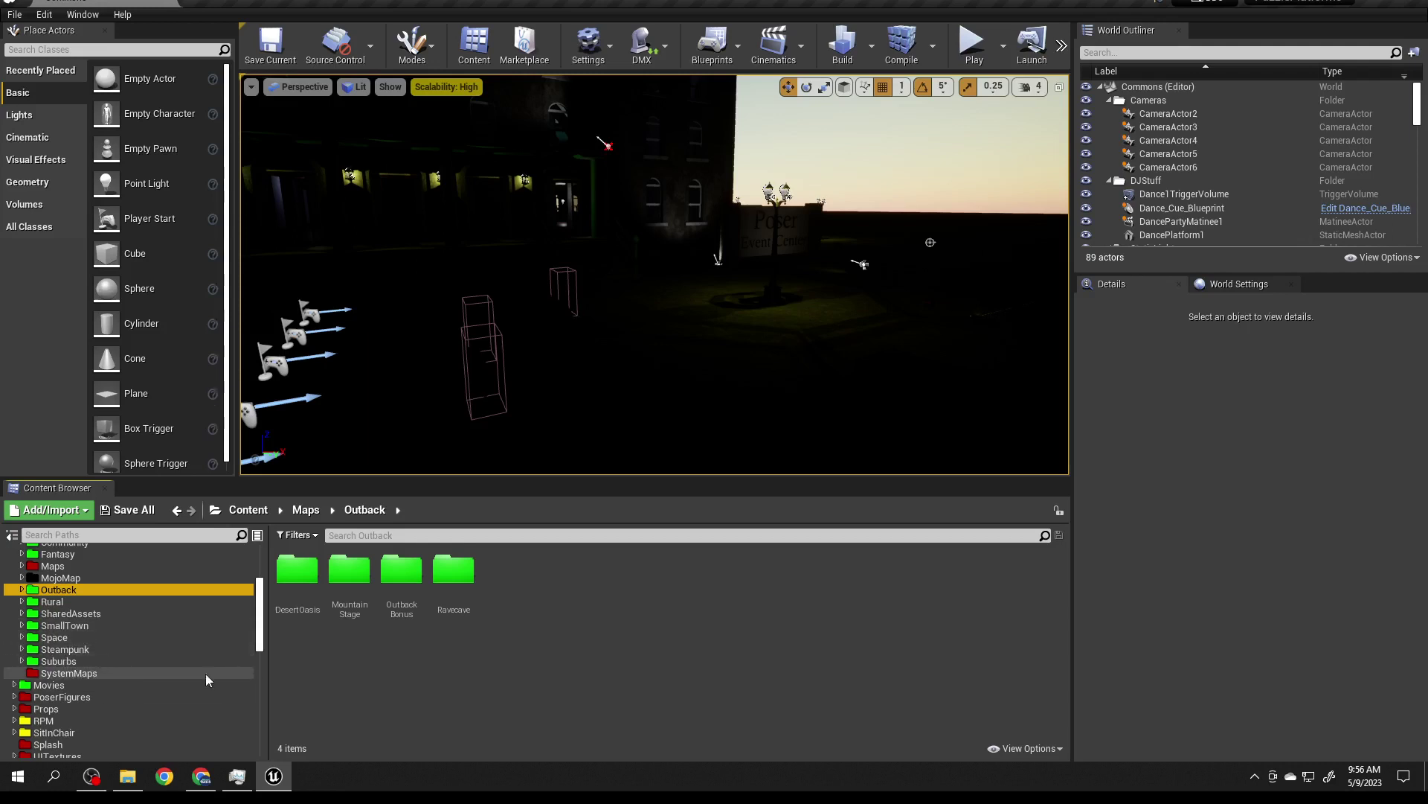
Go from Space into AlienPlanet/Maps to show the AlienPlanet level and PAL_AlienPlanet.
left_click(53, 636)
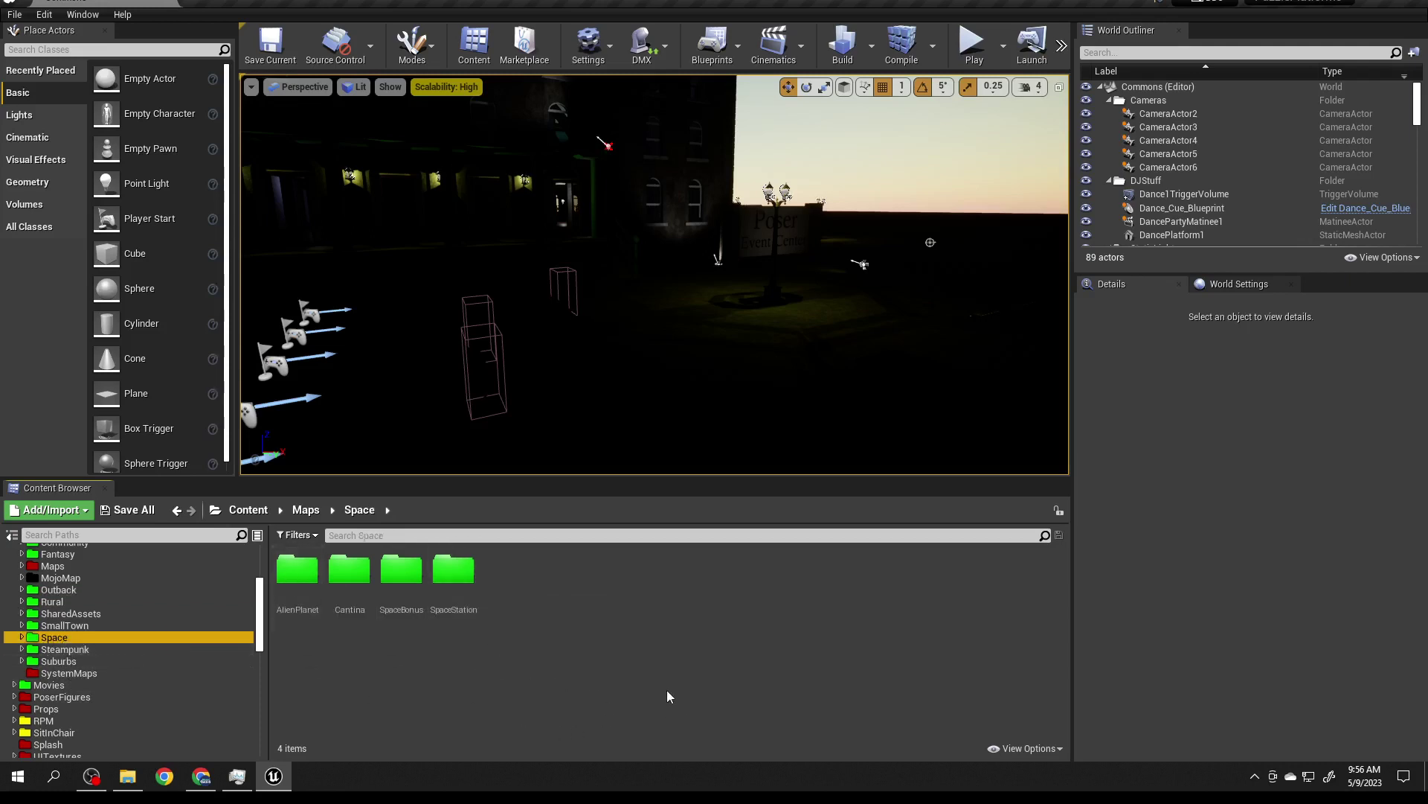
double_click(298, 572)
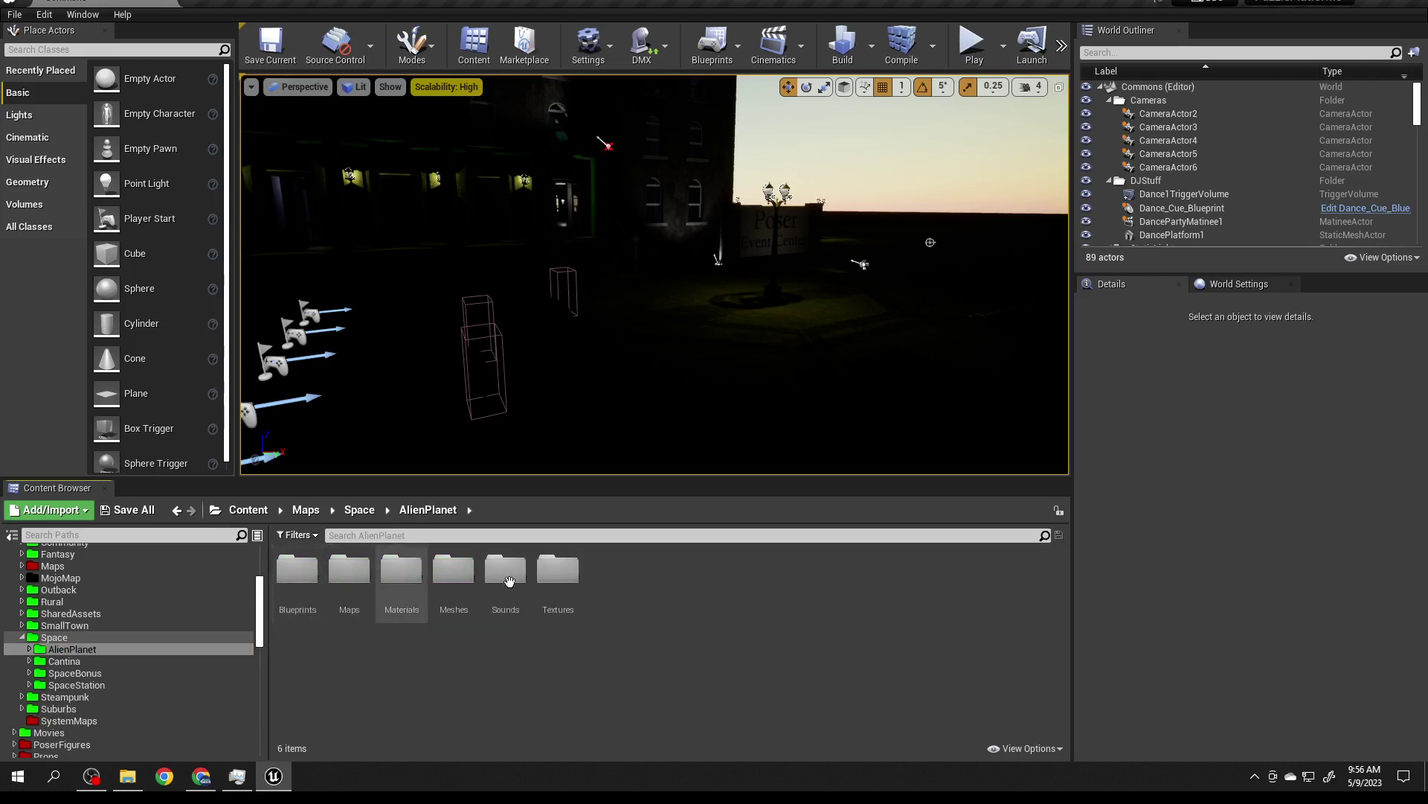
double_click(349, 571)
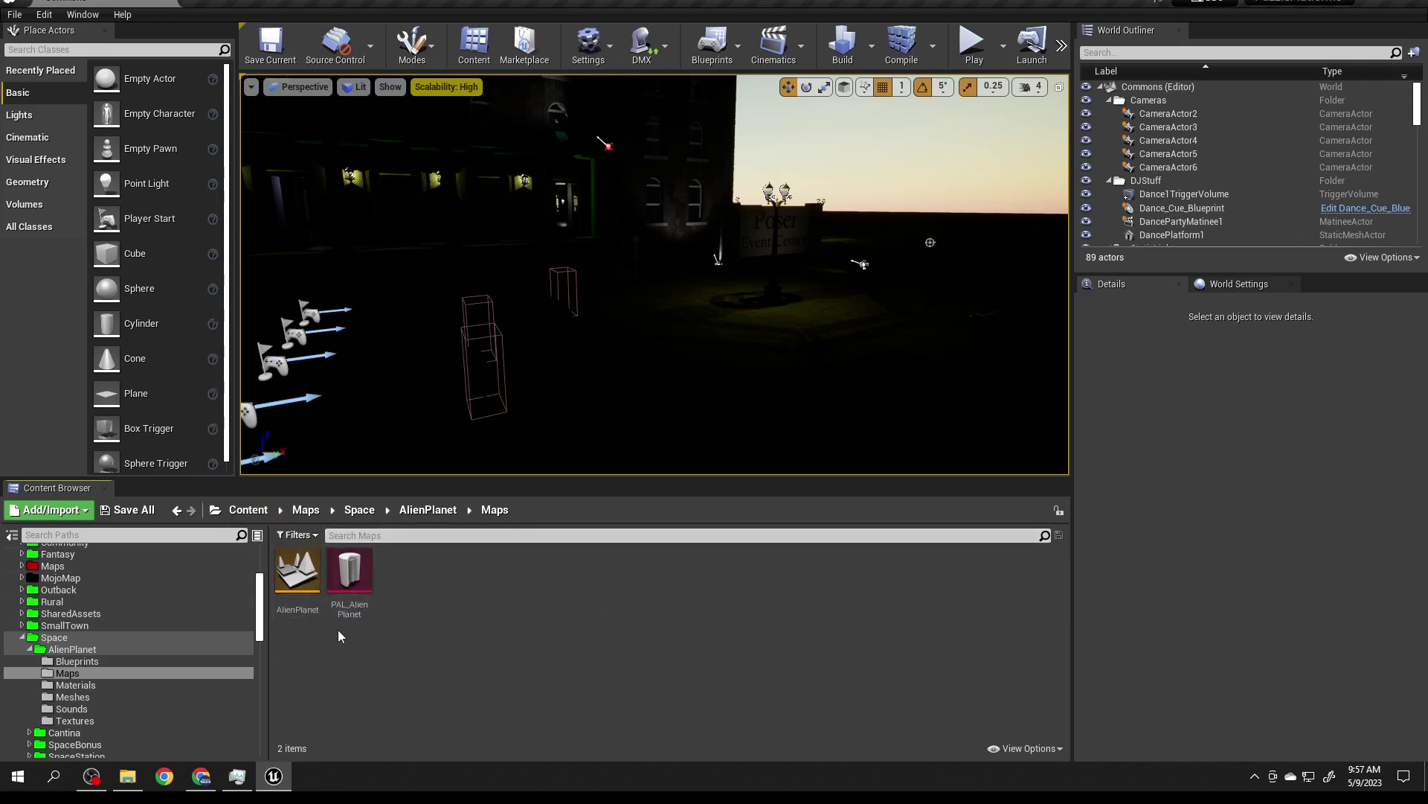
mouse_move(354, 588)
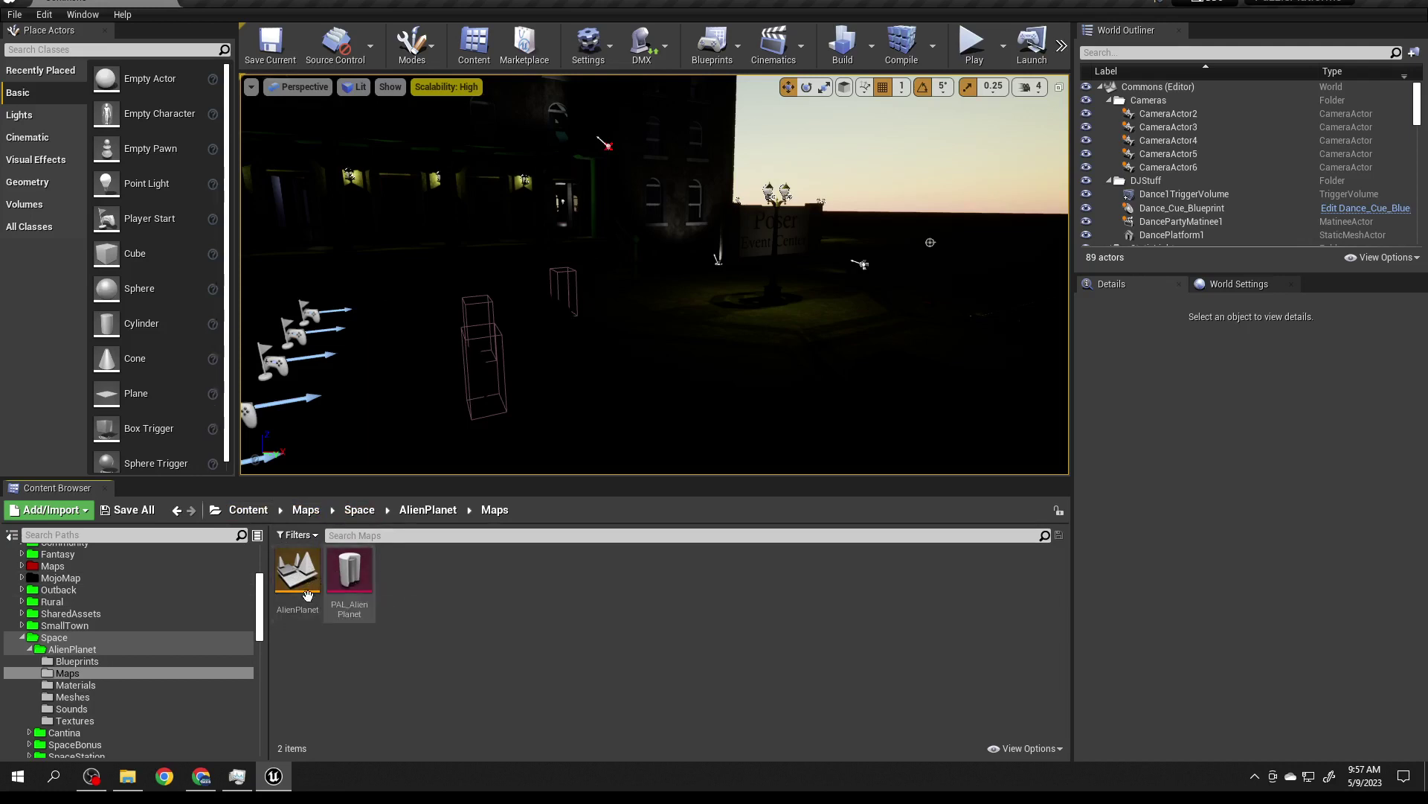
mouse_move(292, 582)
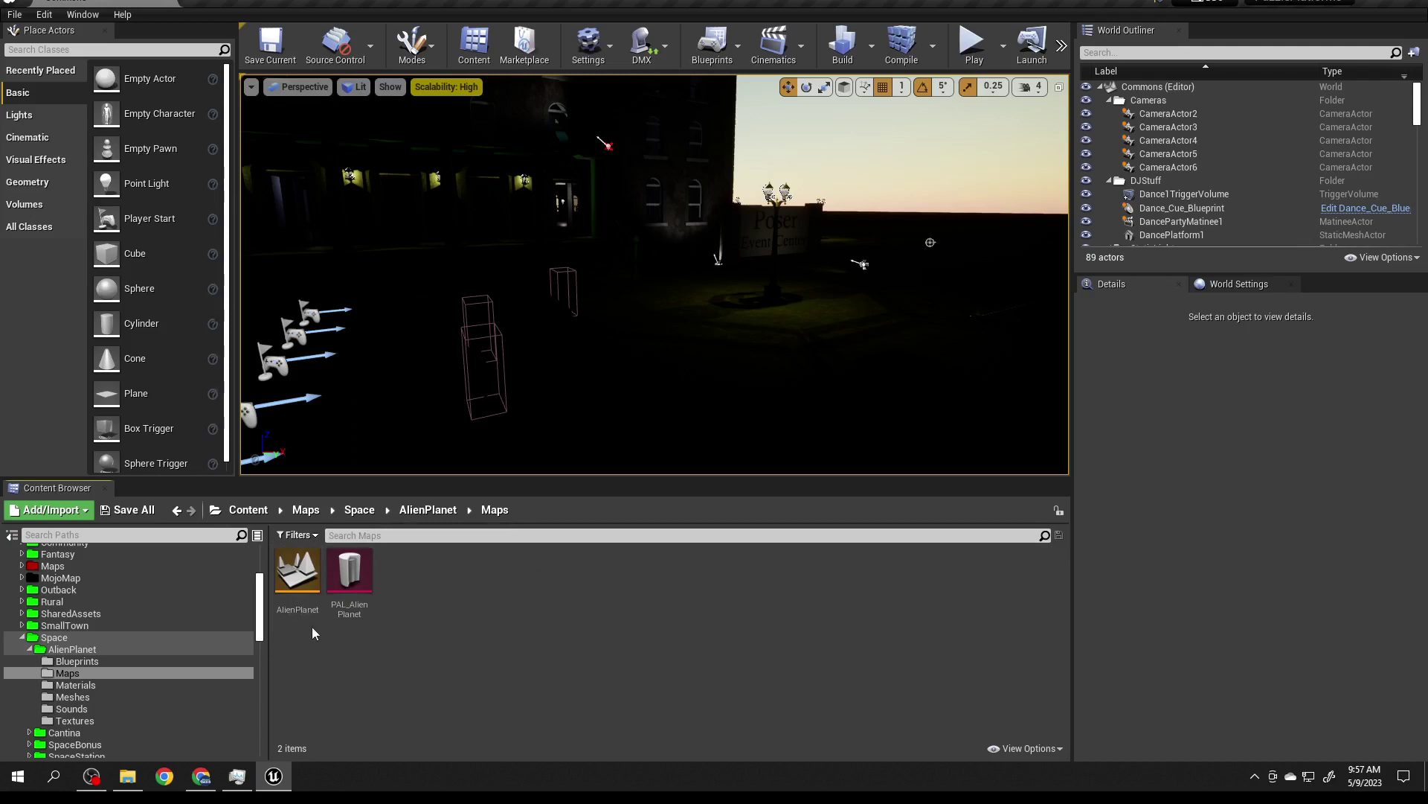
Load the AlienPlanet level and pull the camera back to frame the whole arena.
double_click(292, 577)
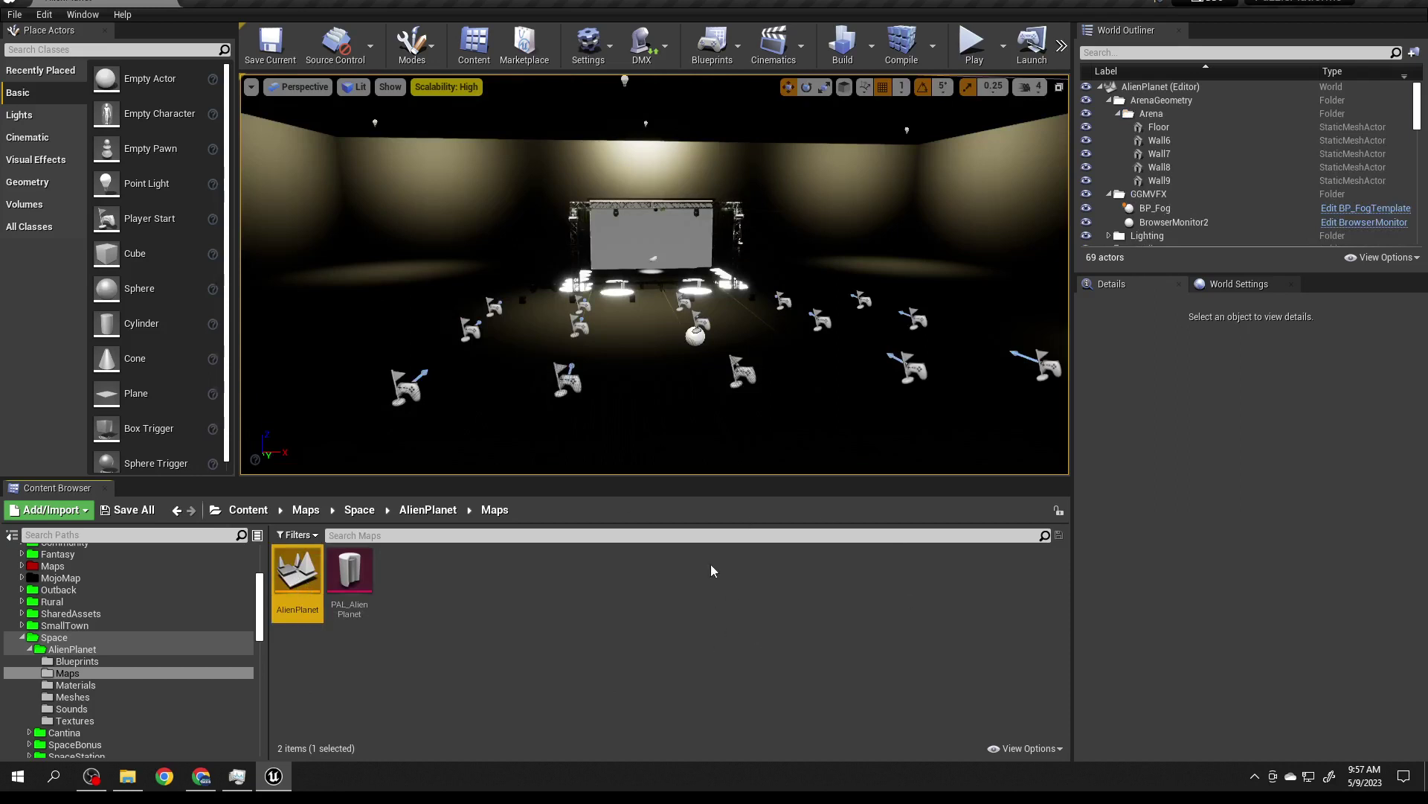
left_click_drag(682, 316, 682, 365)
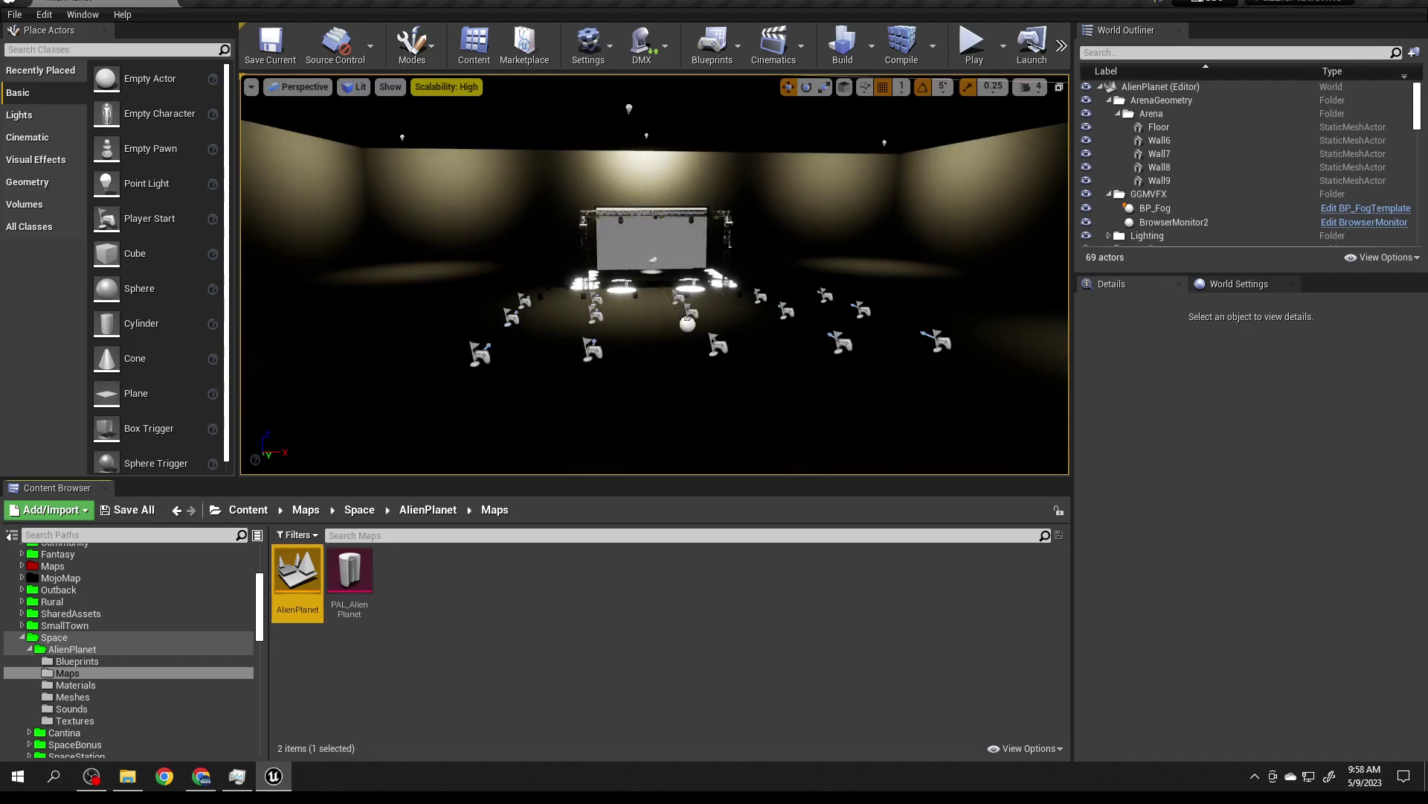
Select the stage point light, then the arena Floor to show its TemplateFloor mesh and CubeMaterial.
left_click(629, 109)
left_click(841, 264)
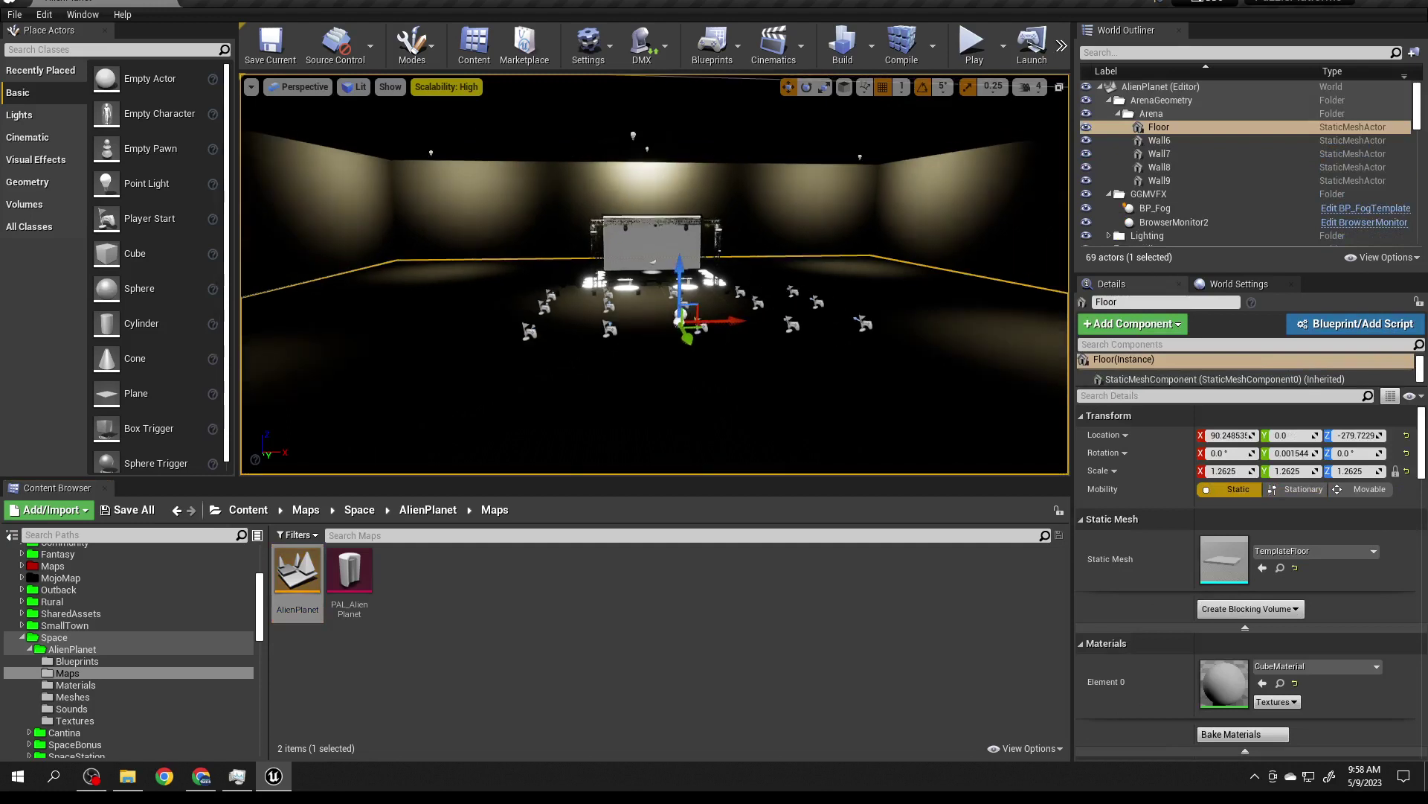
scroll(654, 276, "up", 4)
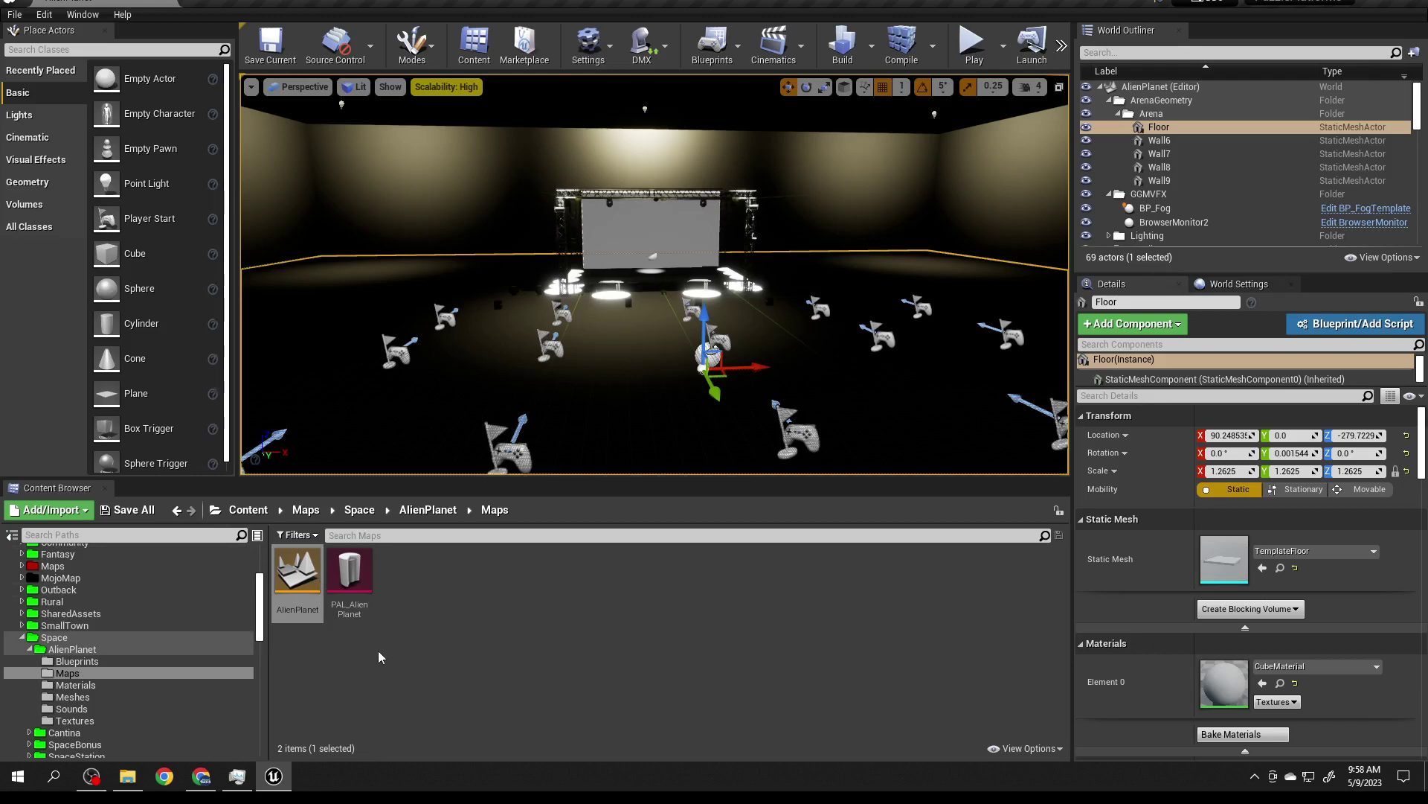
Select Space > AlienPlanet to list its six subfolders, then collapse it in the path tree.
scroll(89, 662, "up", 5)
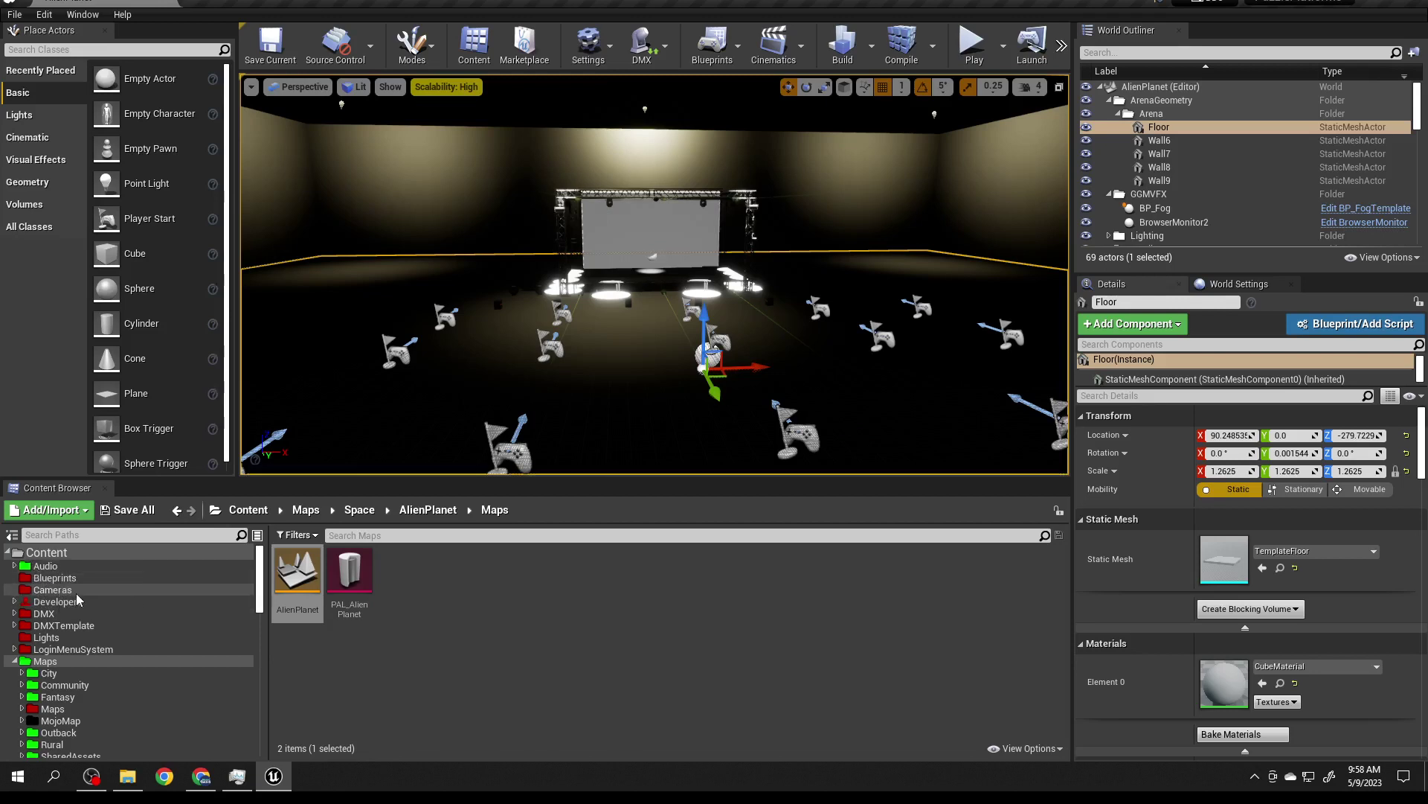
scroll(127, 642, "down", 2)
scroll(127, 637, "down", 1)
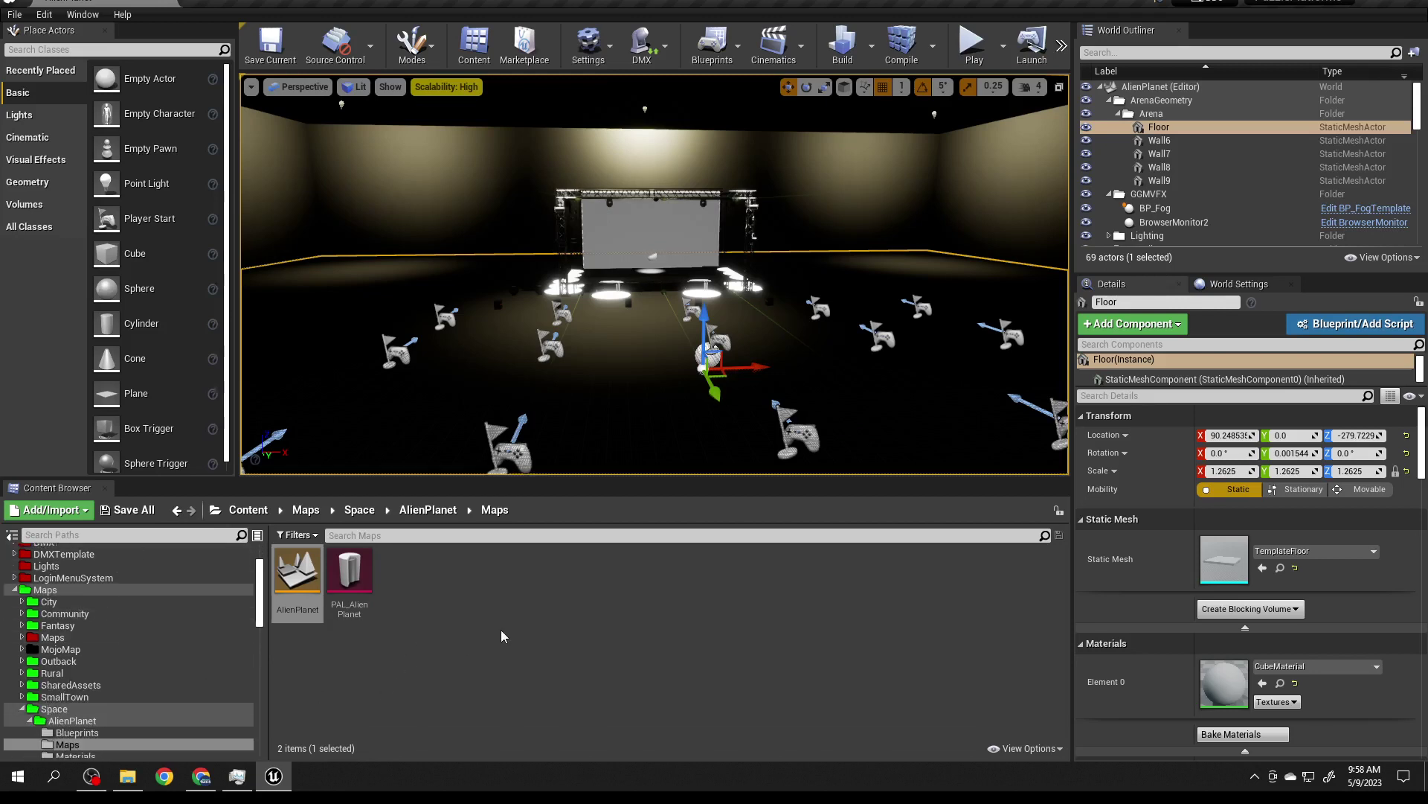
scroll(131, 689, "down", 2)
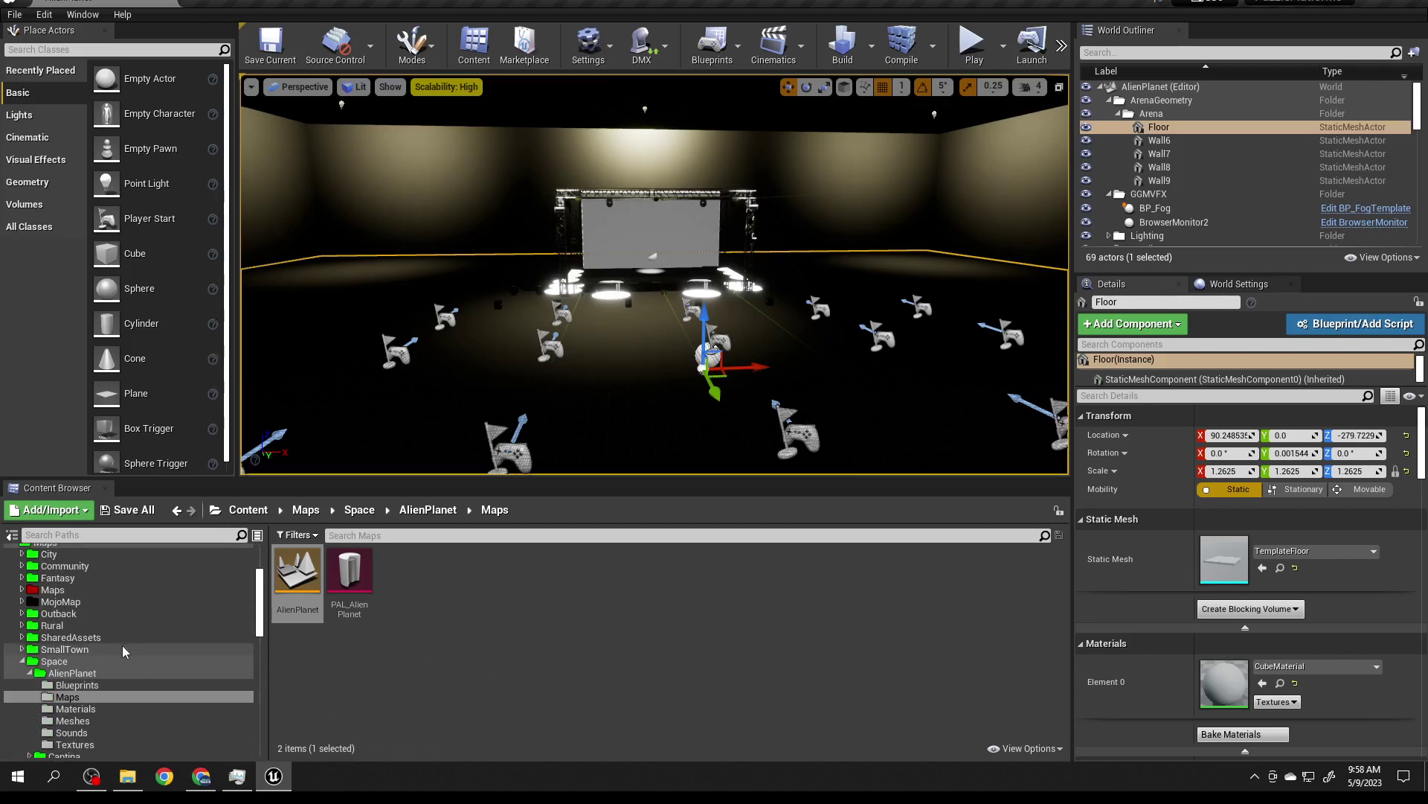
scroll(82, 699, "down", 2)
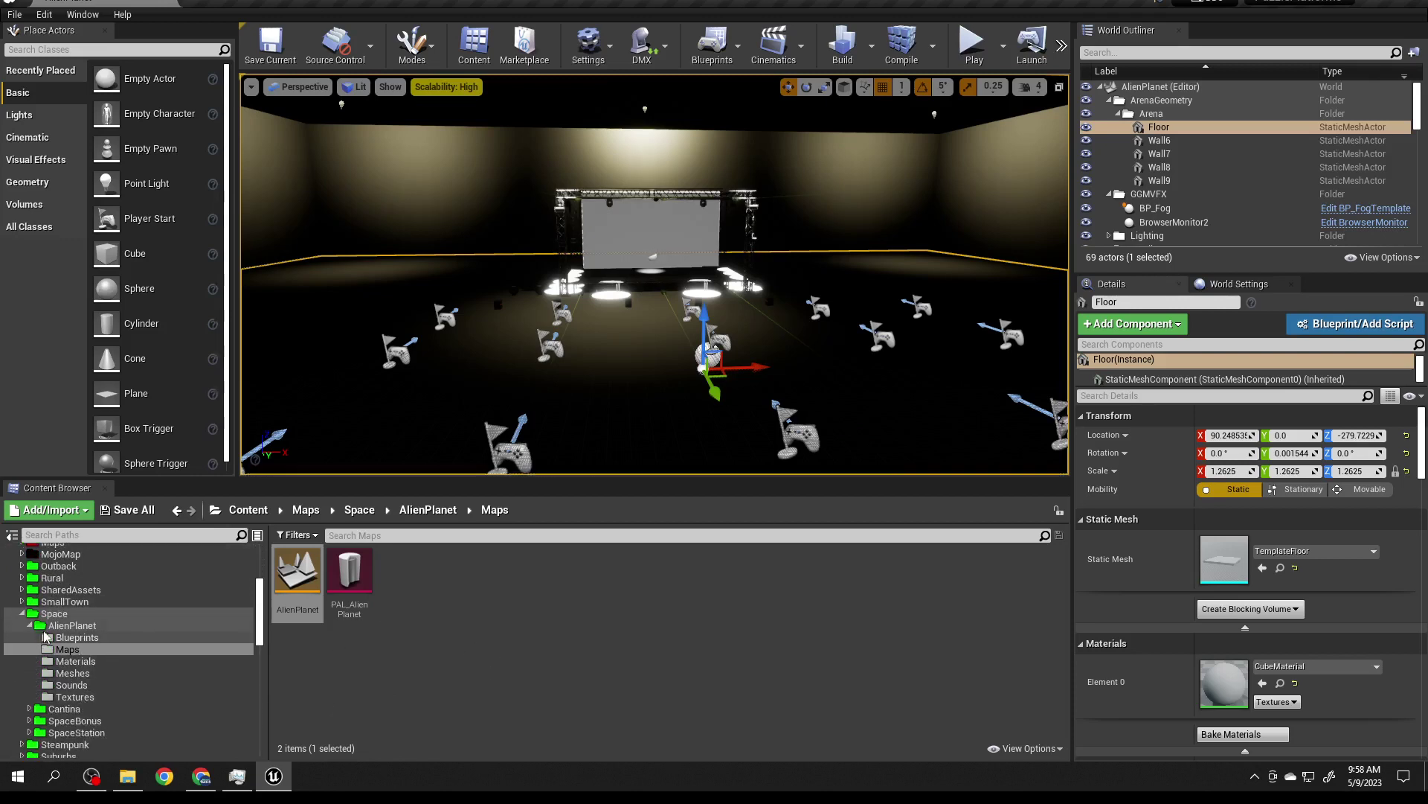
left_click(72, 625)
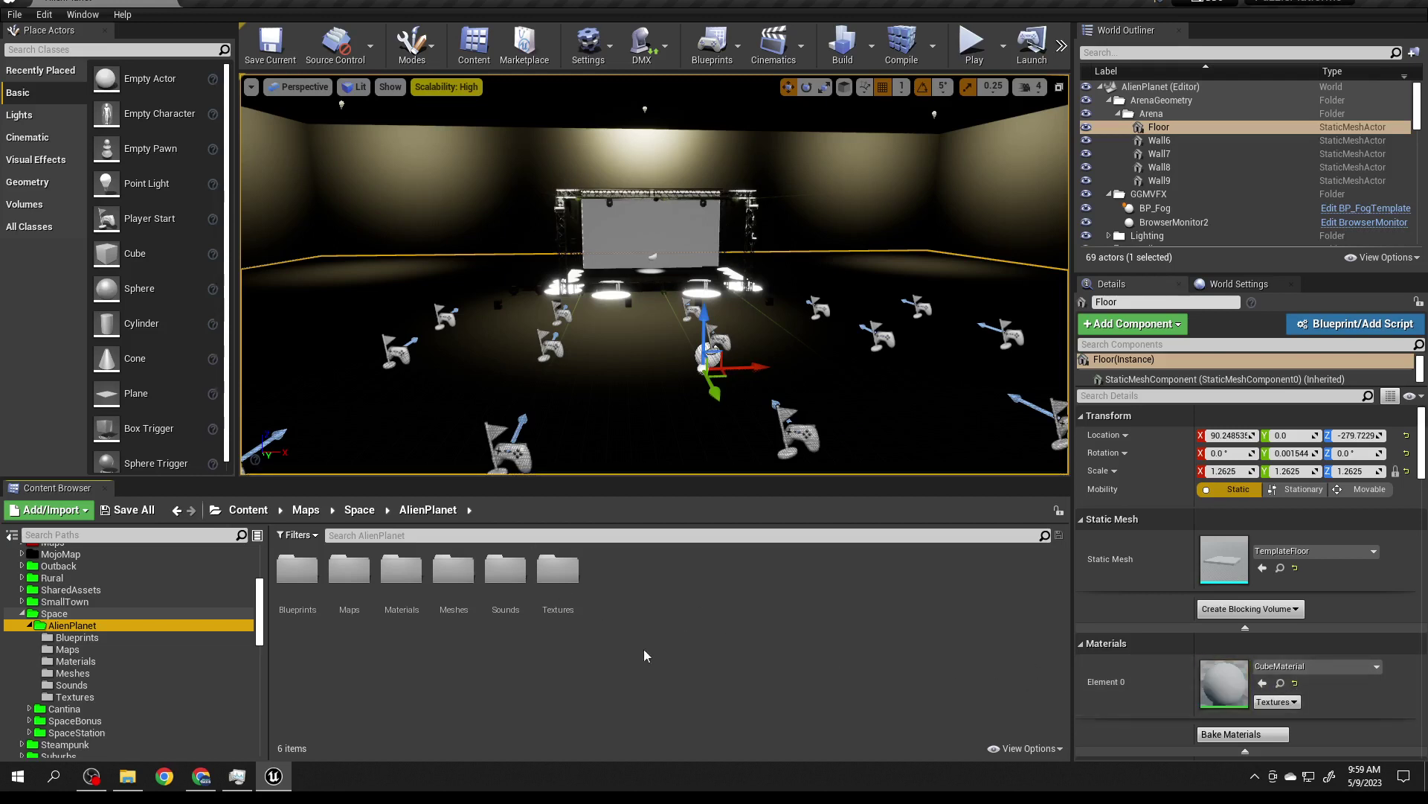
left_click(30, 626)
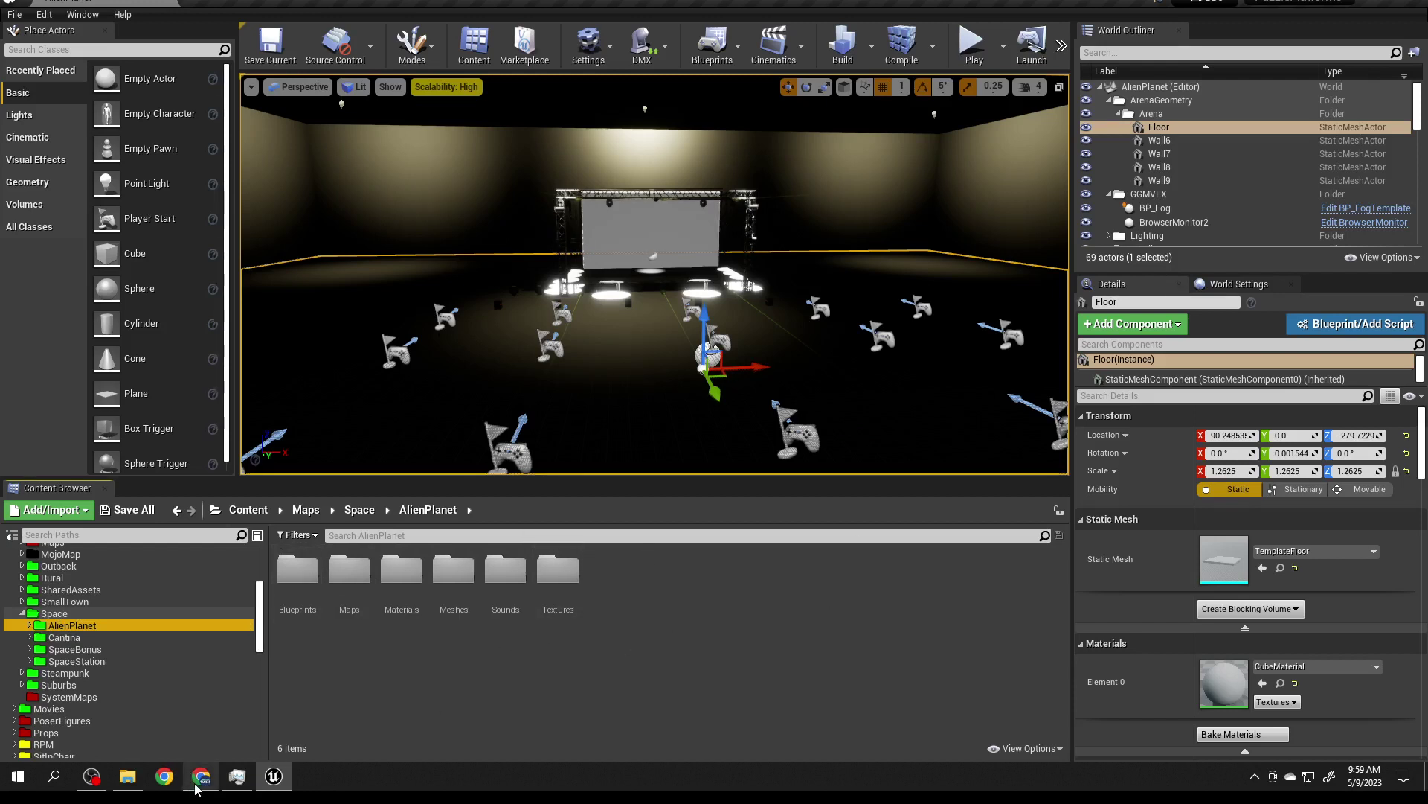
Return to Chrome's Google Drive Transfer folder showing the 20.39 GB MOOS_V1.zip.
mouse_move(200, 782)
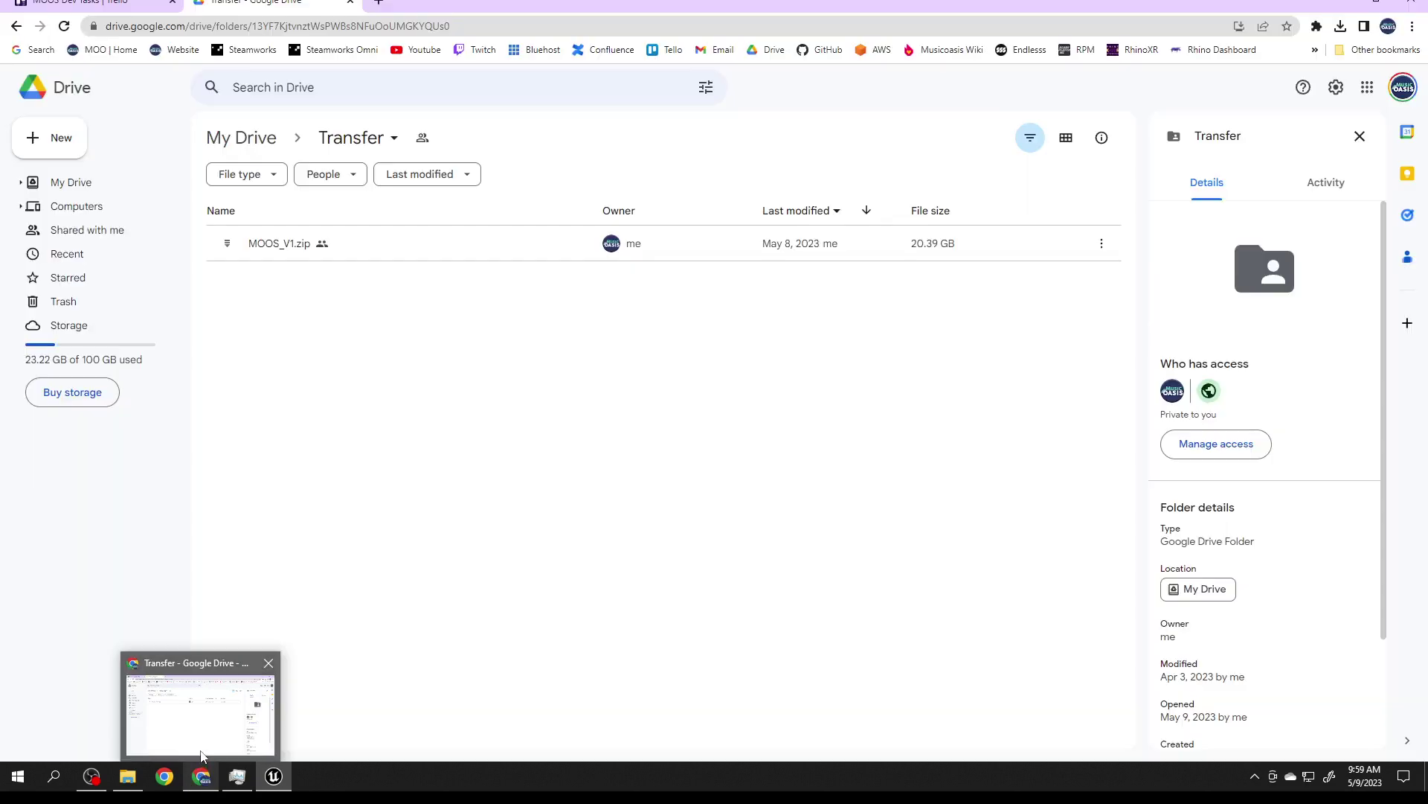
left_click(201, 755)
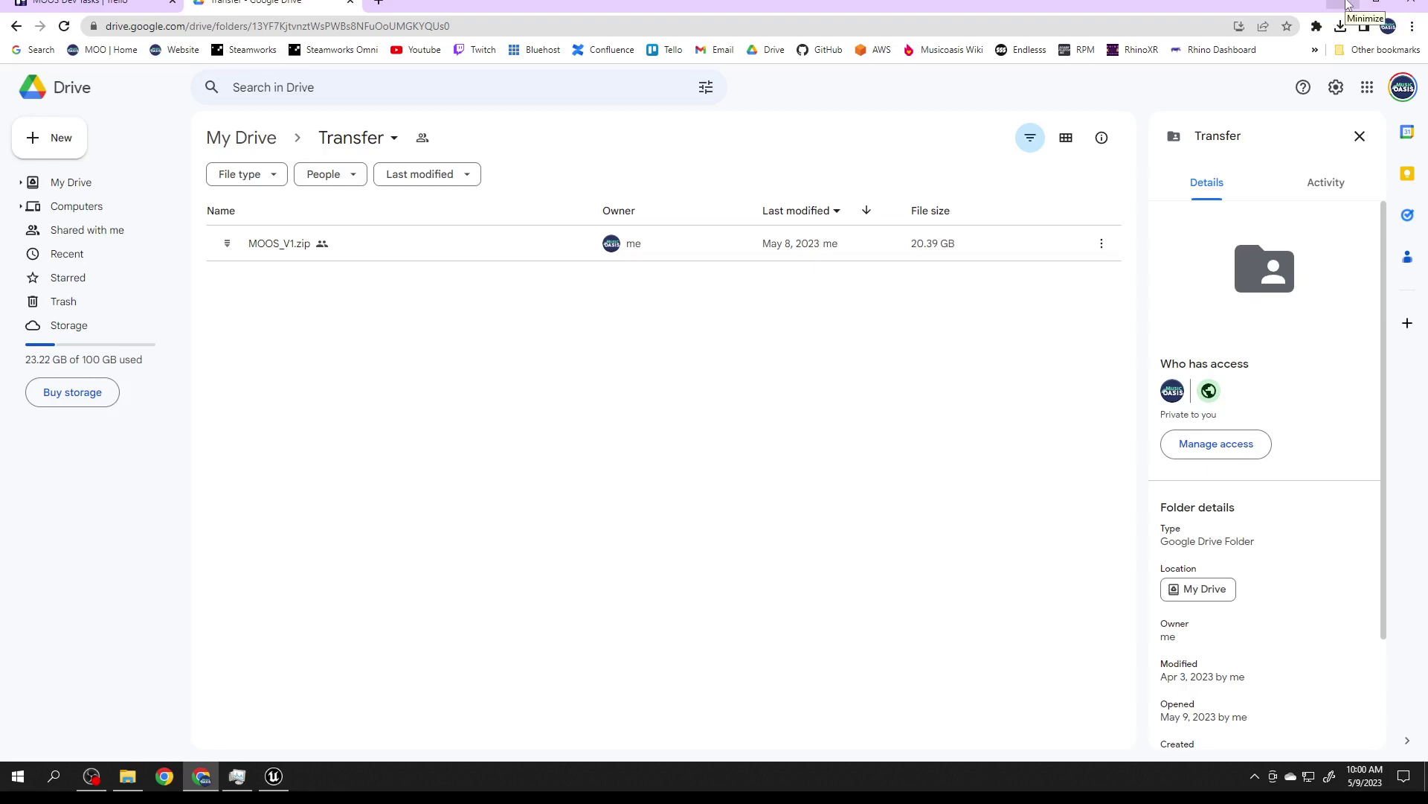
Switch to the MOOS_V1 folder in File Explorer and check the hidden background apps.
left_click(128, 776)
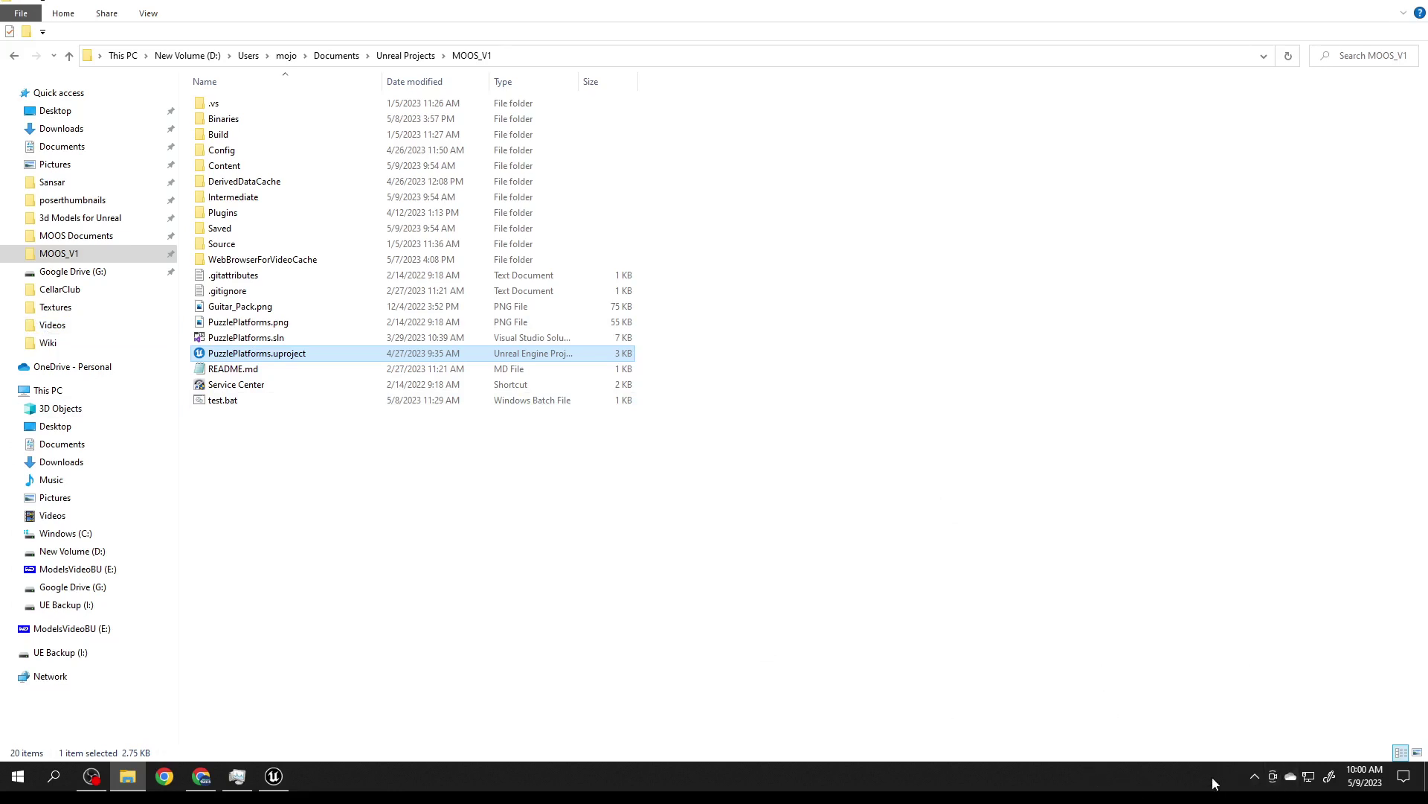
left_click(1255, 777)
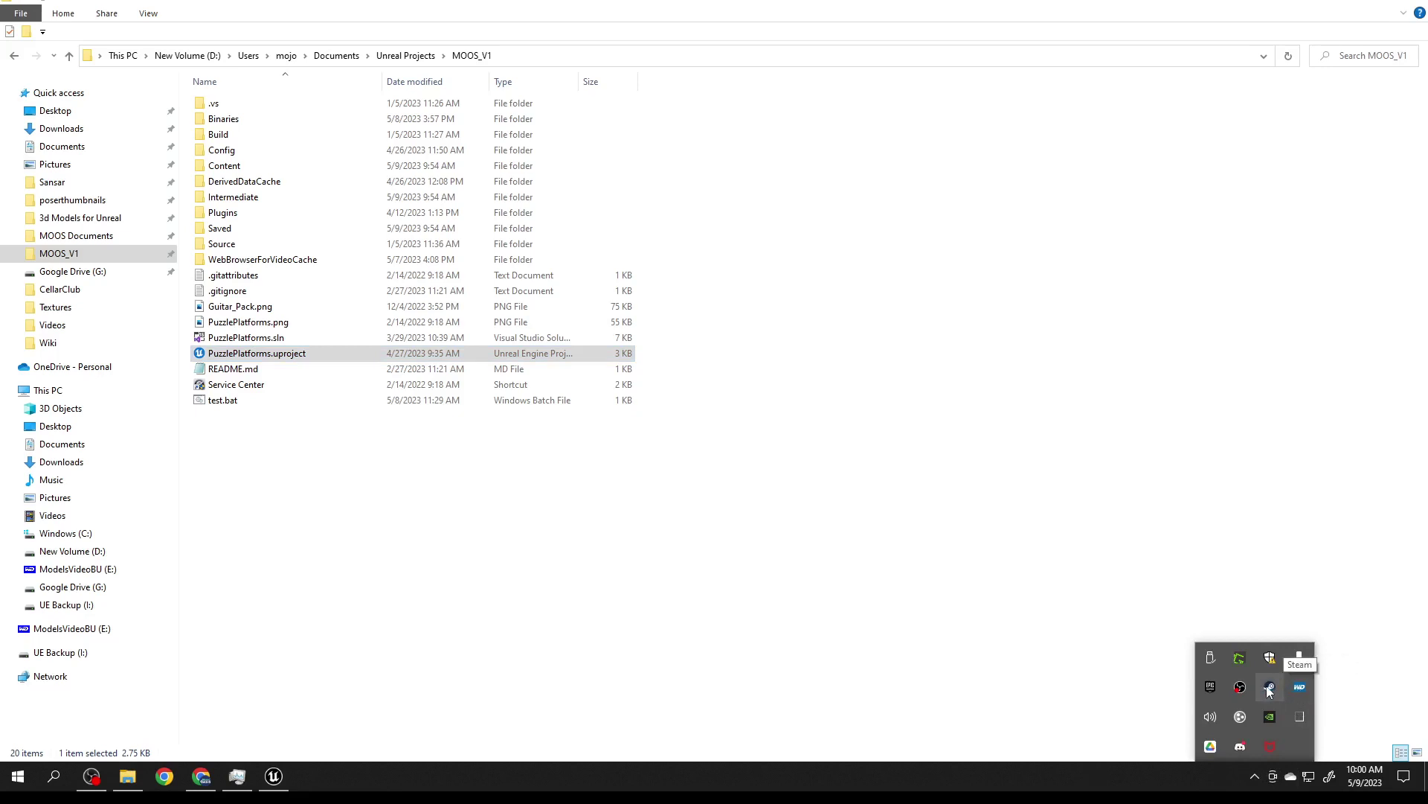
left_click(402, 549)
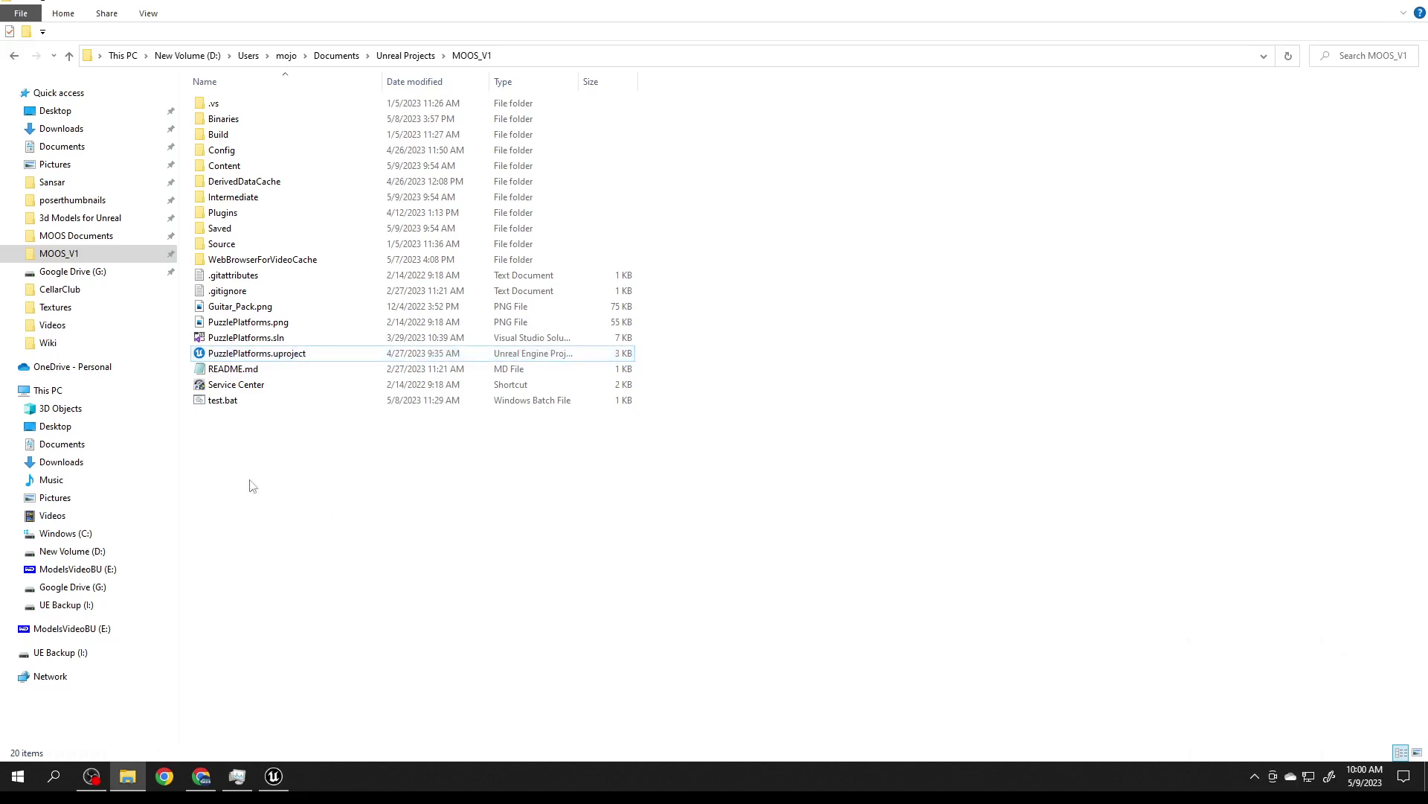
Open test.bat for editing in Notepad.
double_click(227, 402)
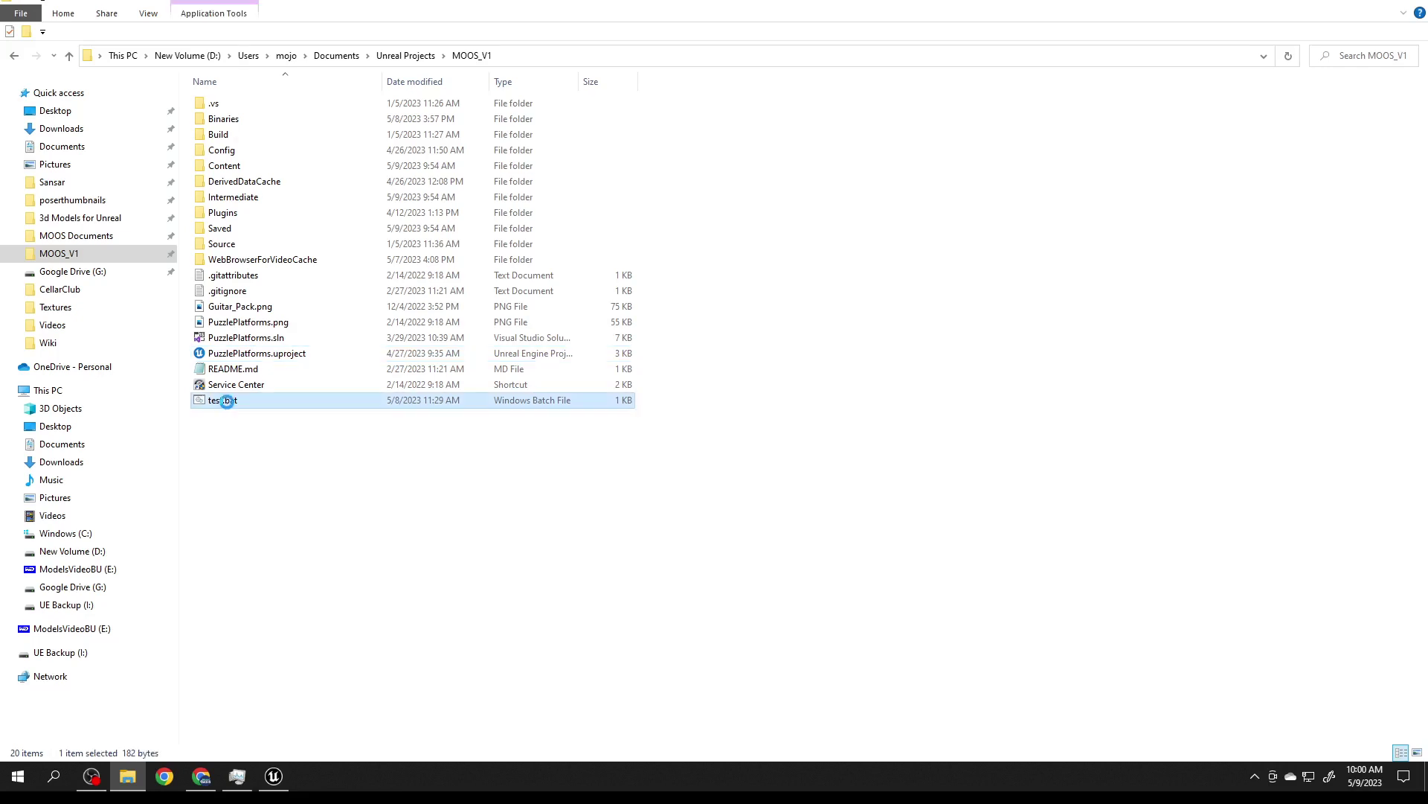
right_click(227, 402)
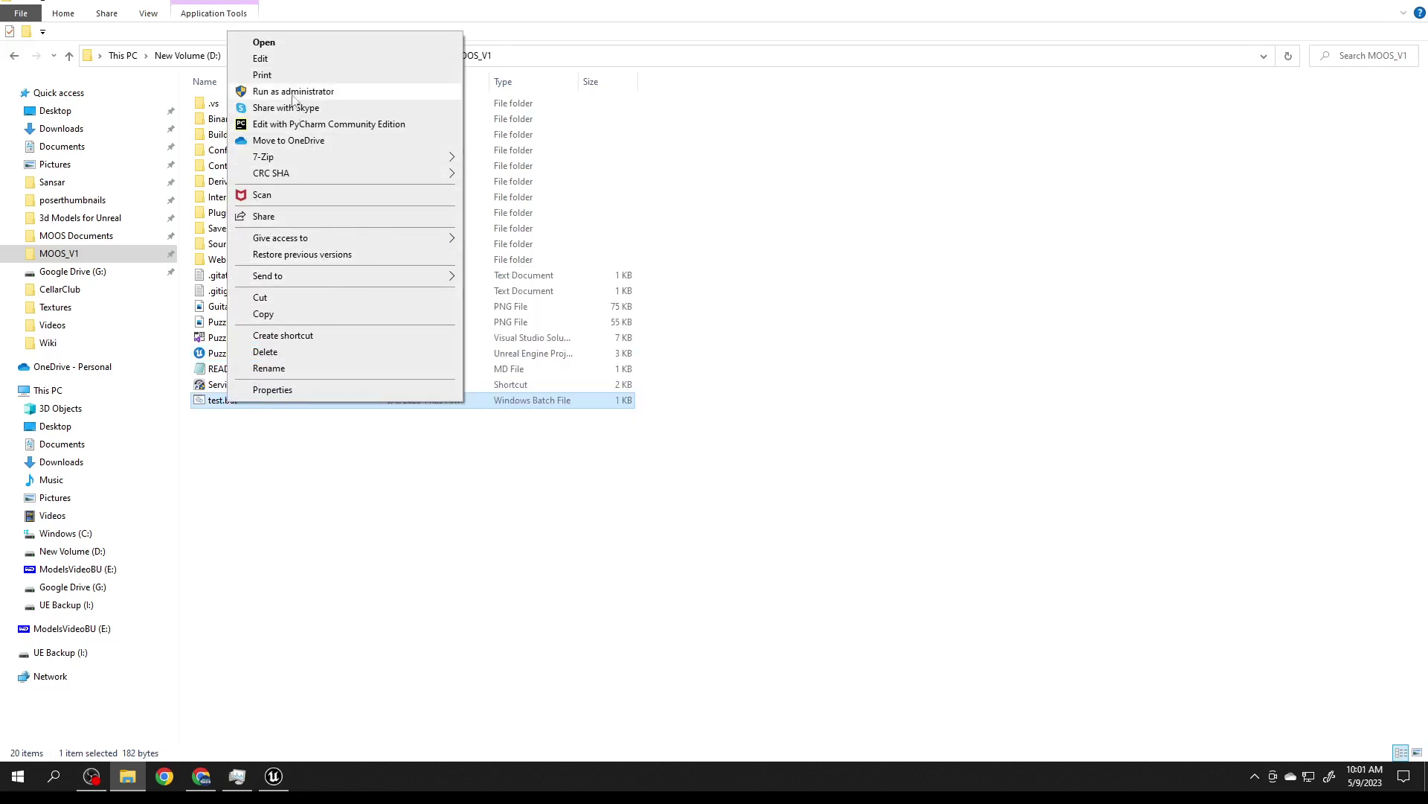
left_click(262, 59)
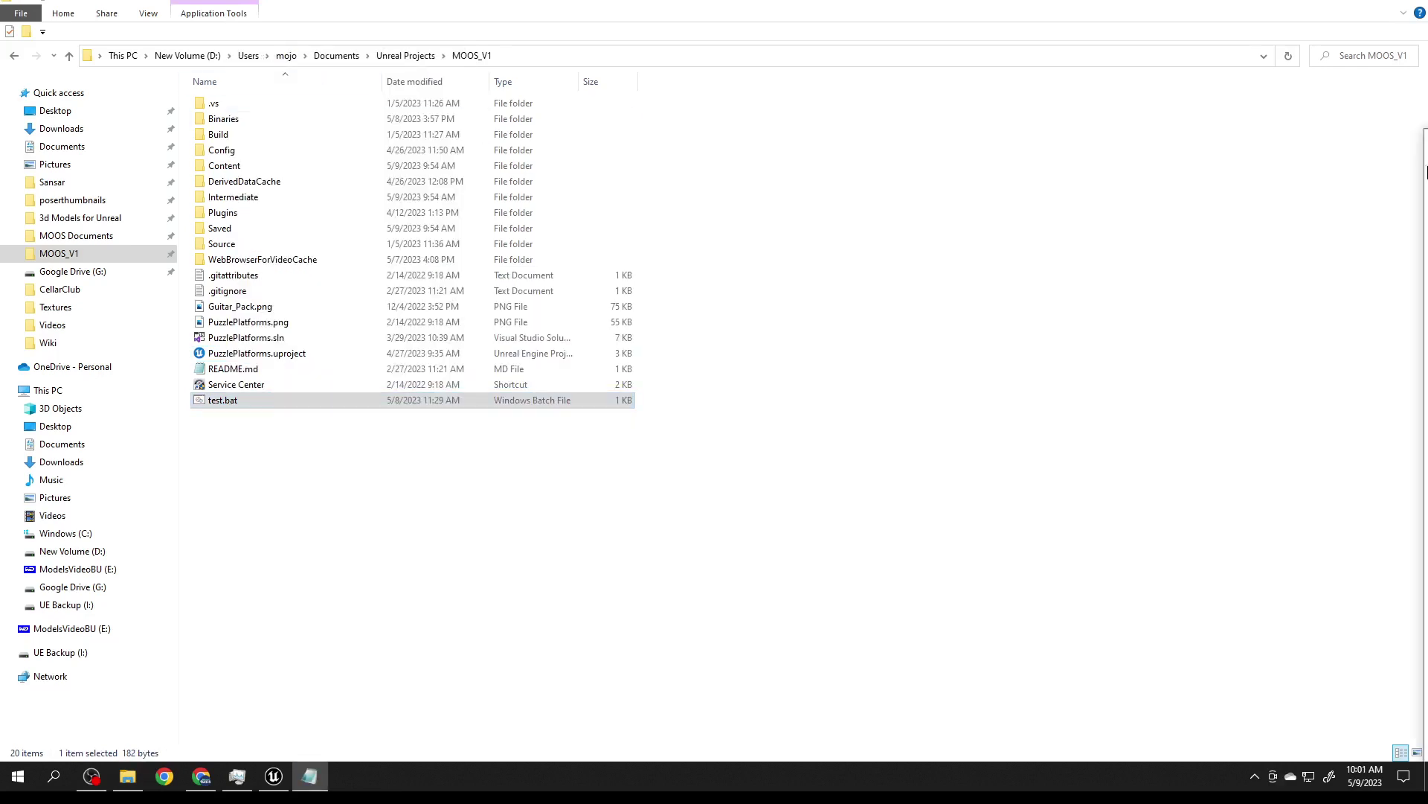
Review test.bat's UE4Editor.exe PuzzlePlatforms.uproject -game -log -WINDOWED command, then close Notepad.
left_click_drag(1376, 121, 456, 36)
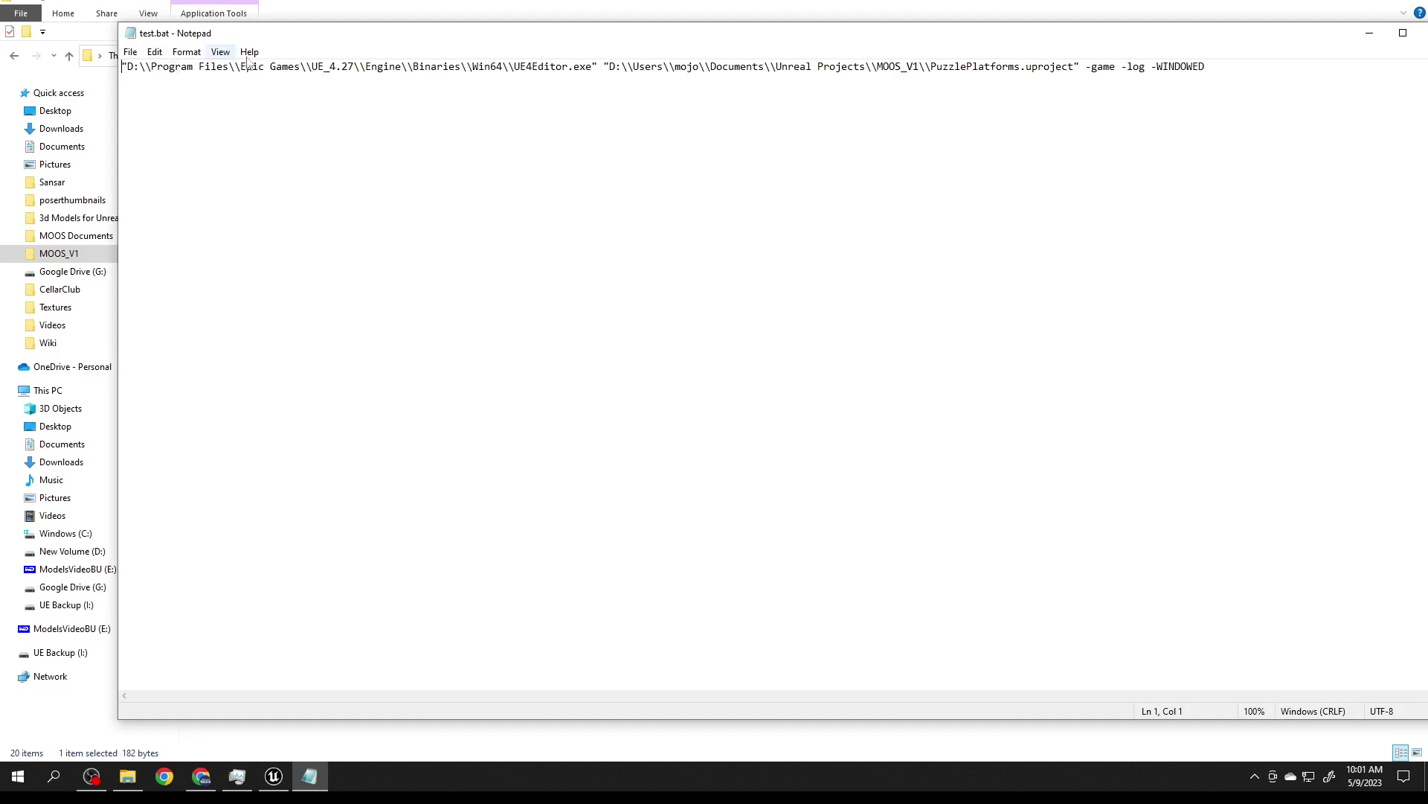
double_click(534, 65)
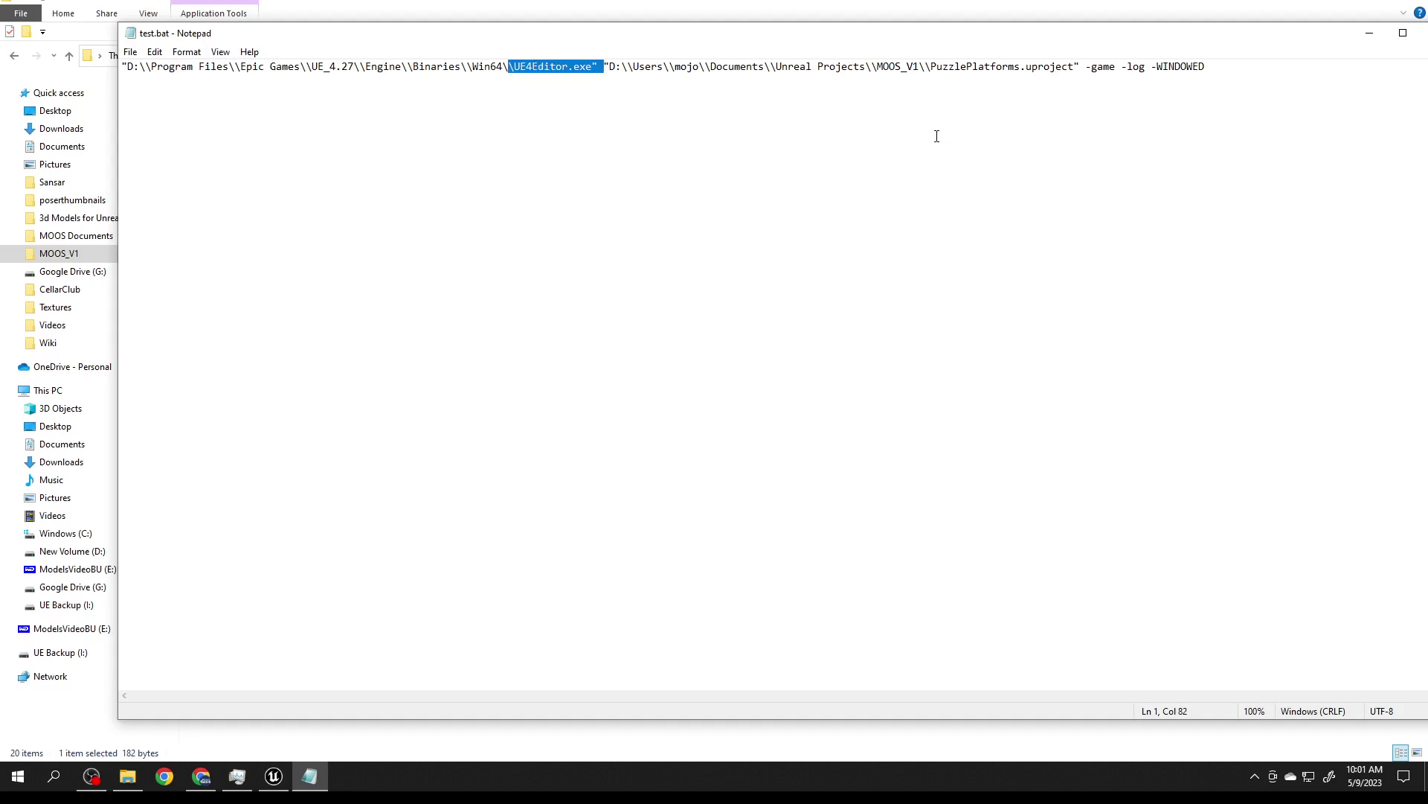
double_click(977, 66)
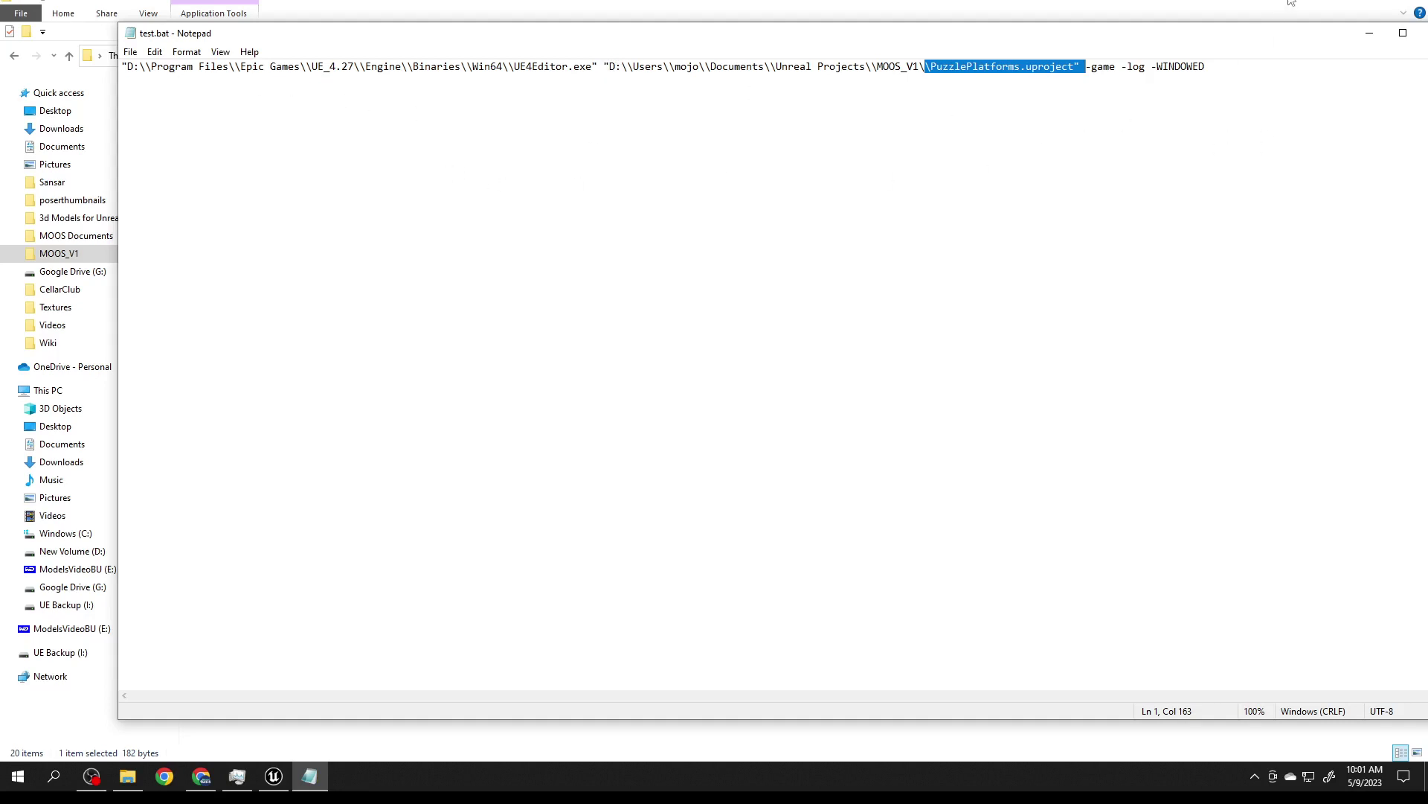
left_click_drag(1313, 41, 1239, 40)
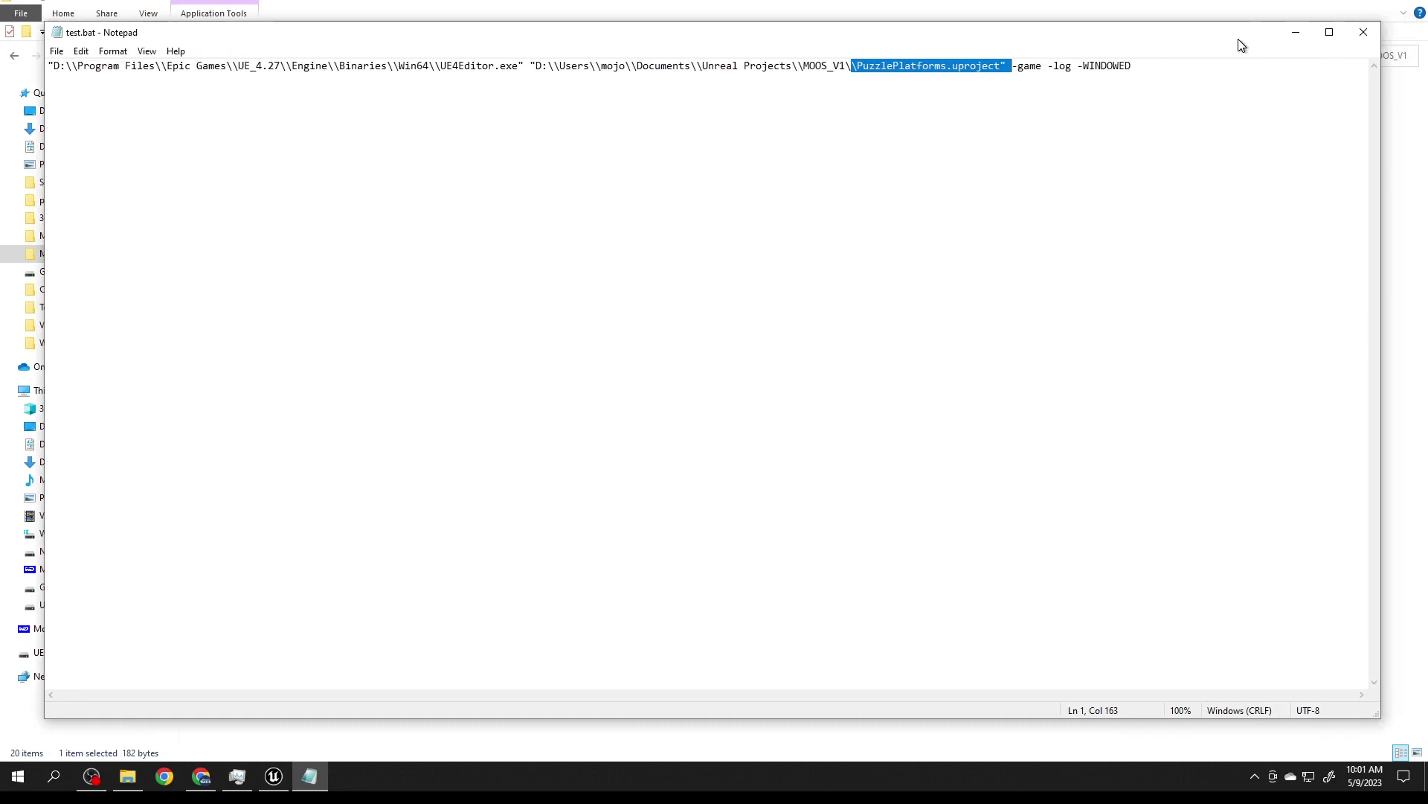
left_click(1377, 38)
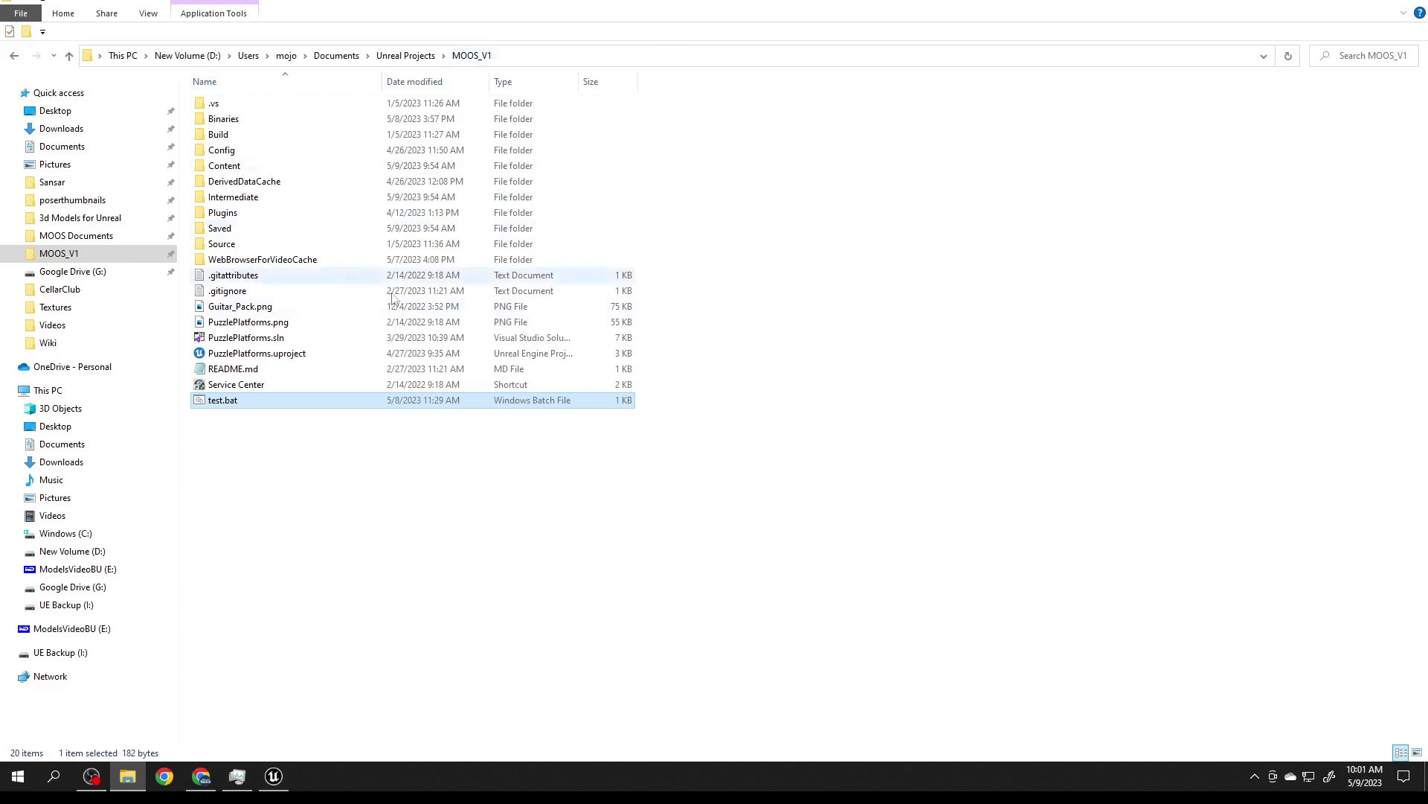
Run test.bat from the MOOS_V1 folder to launch the Impresario game at region selection.
left_click(274, 776)
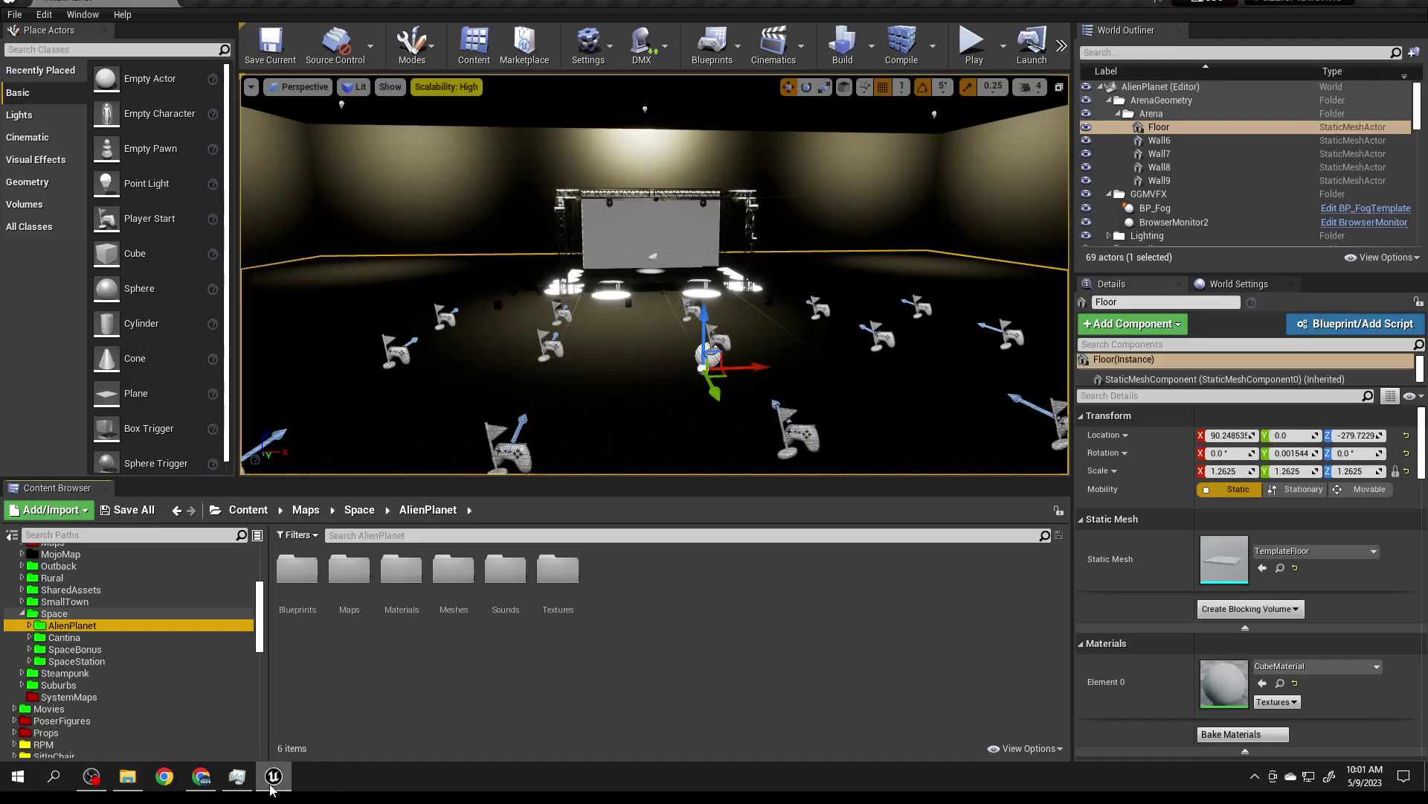
left_click(274, 776)
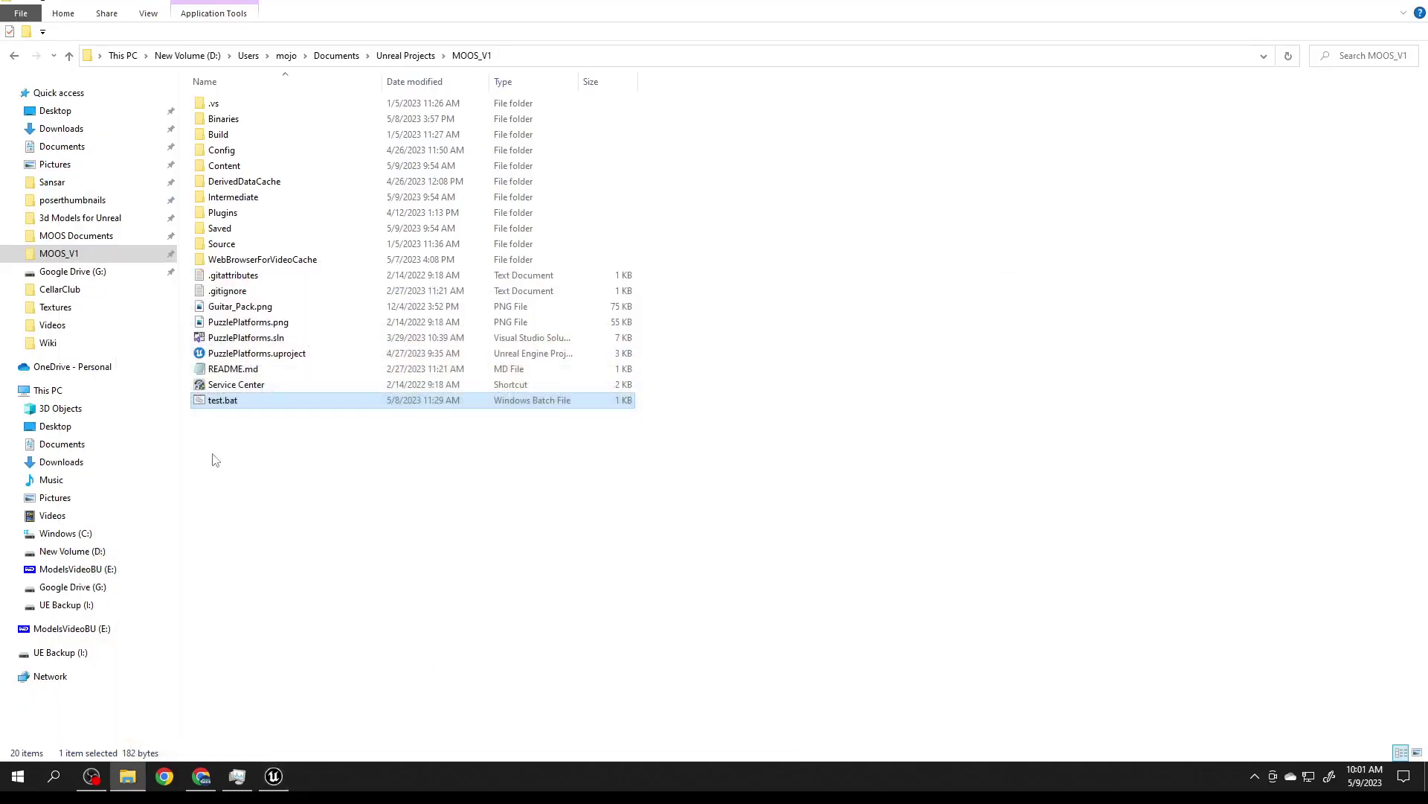
double_click(233, 404)
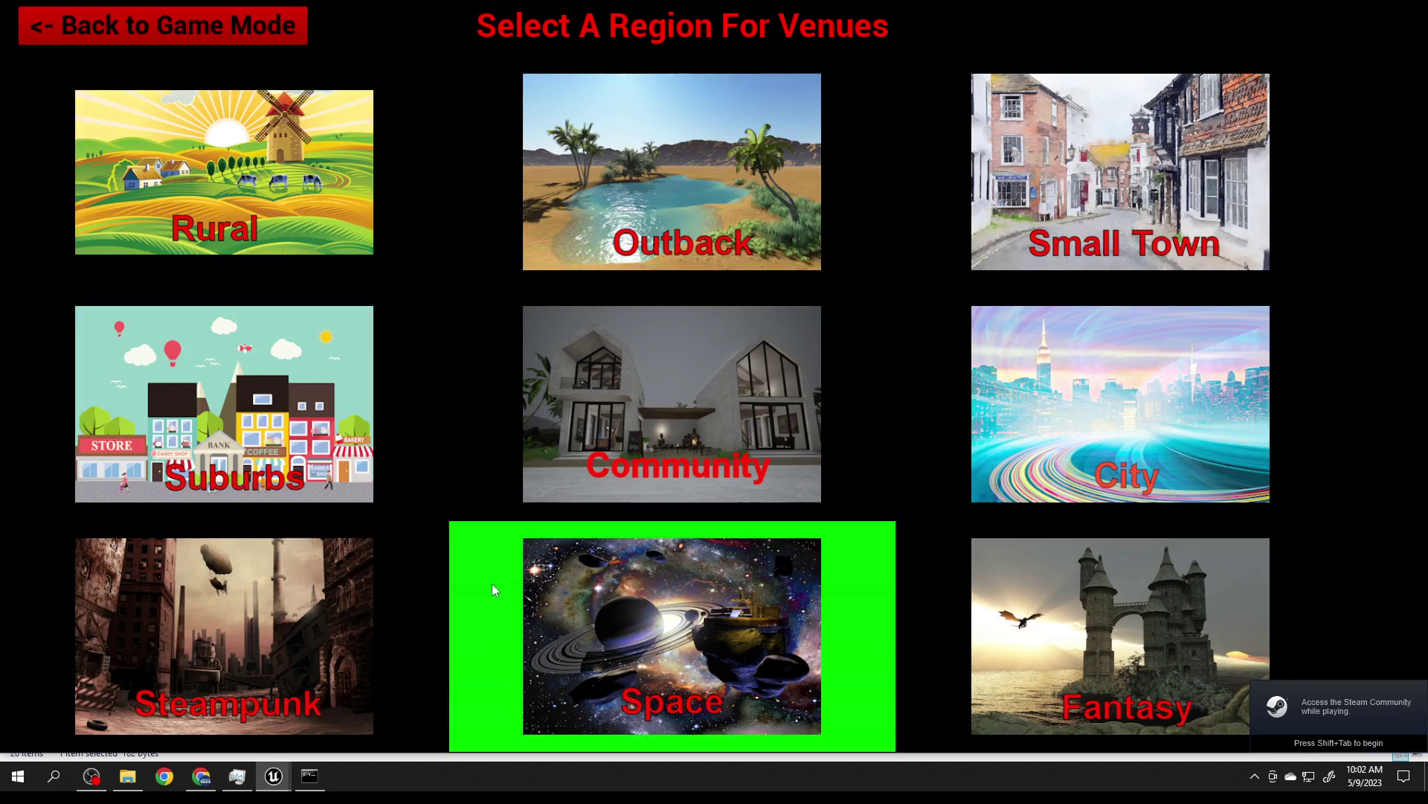
Choose the Space region and open its Alien Planet venue.
left_click(493, 583)
left_click(279, 526)
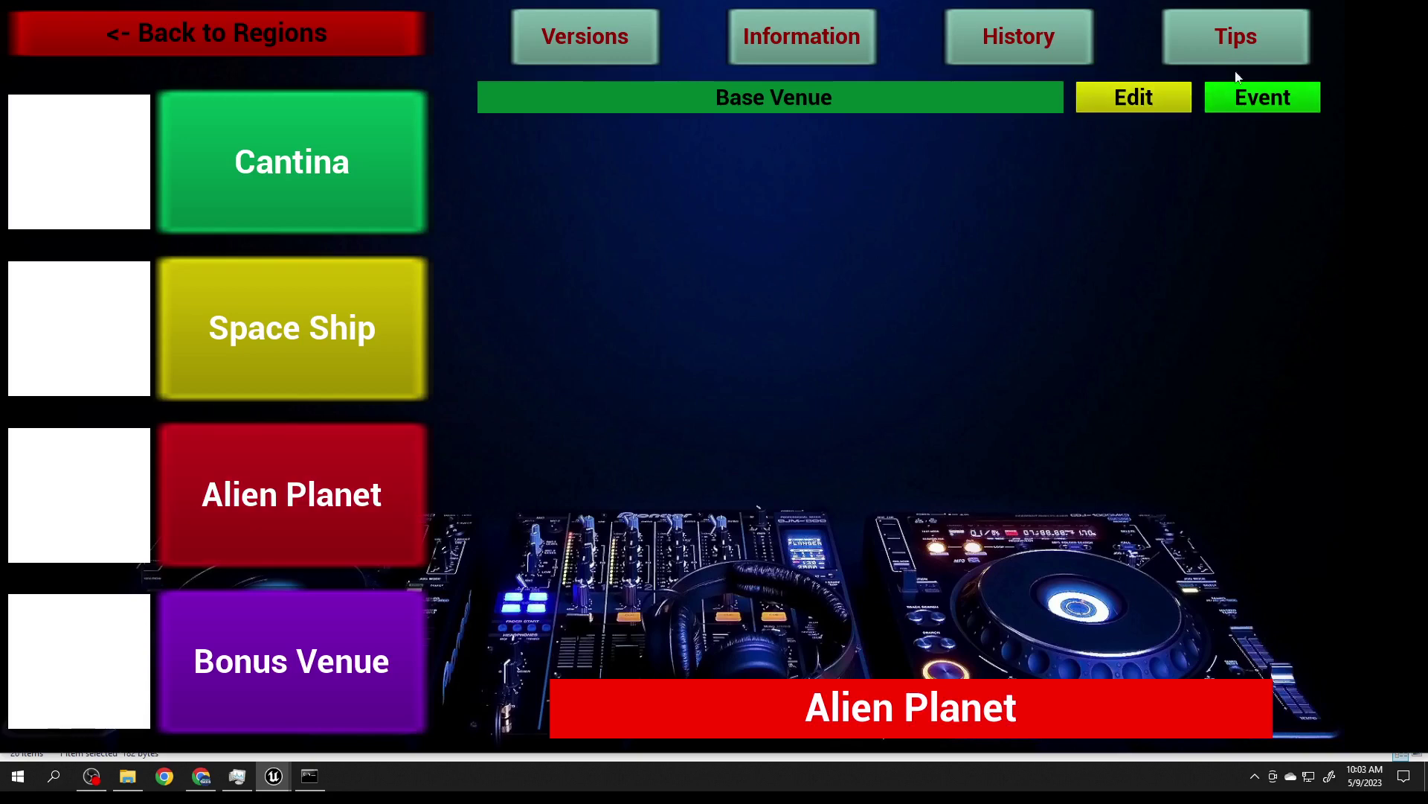
Quit the running MOOS game with Alt+F4.
key("alt+F4")
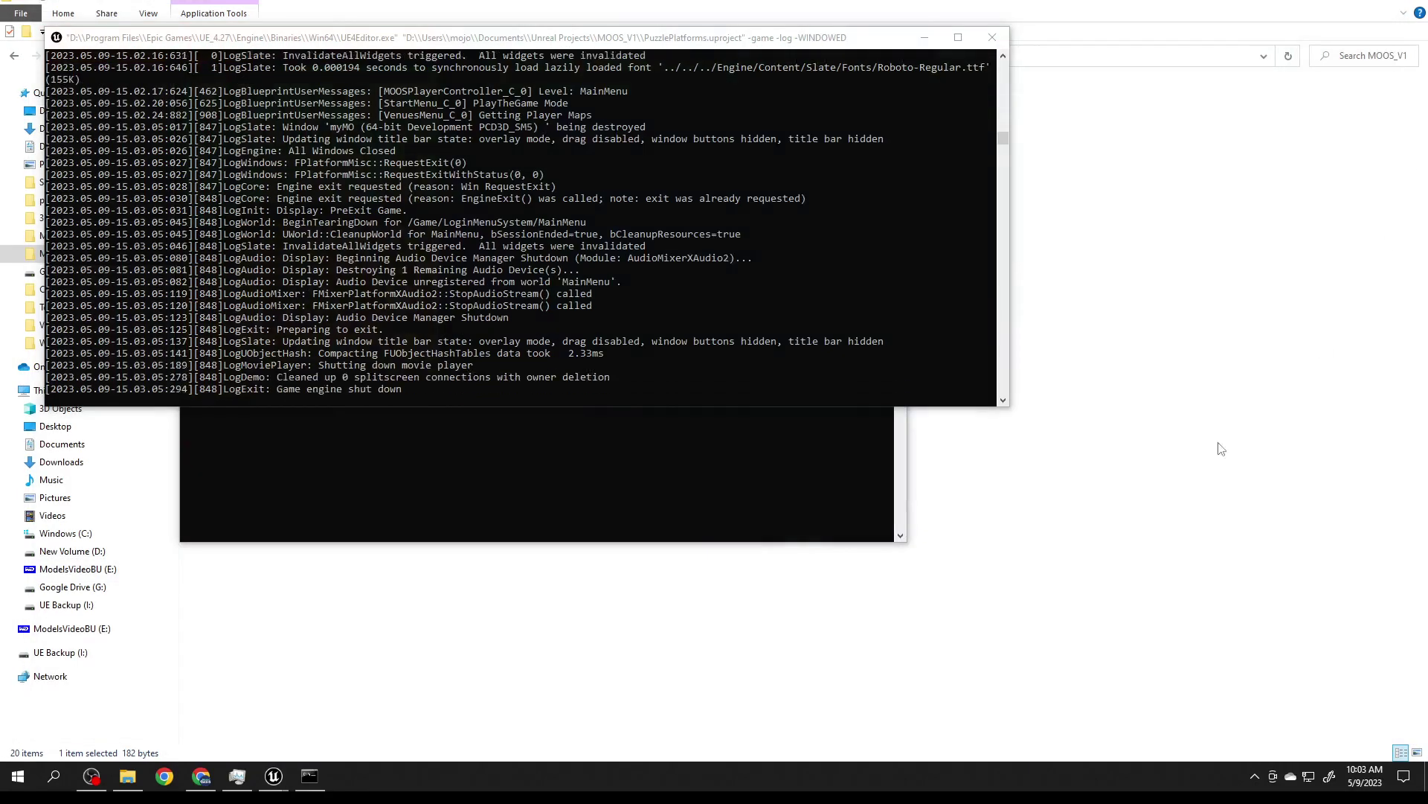